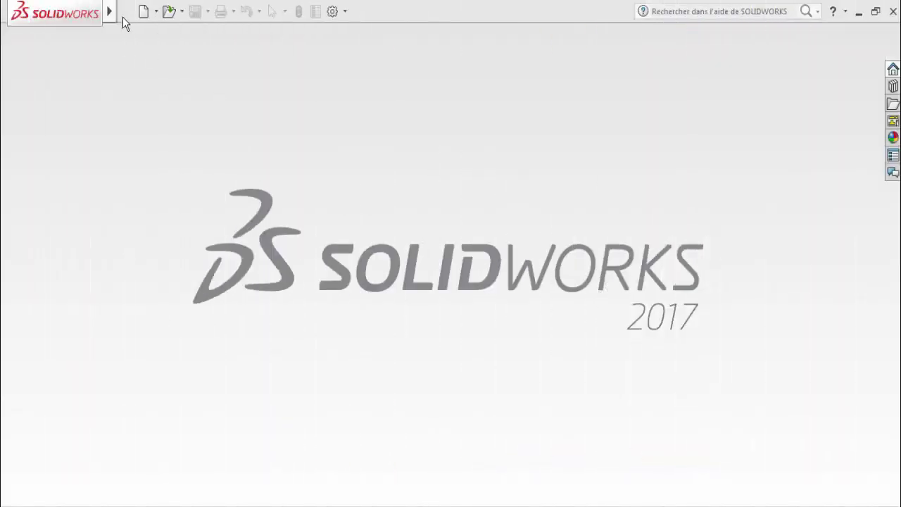
Step: Create a new part, check the reference drawing, and select Plan de dessus for sketching
left_click(144, 11)
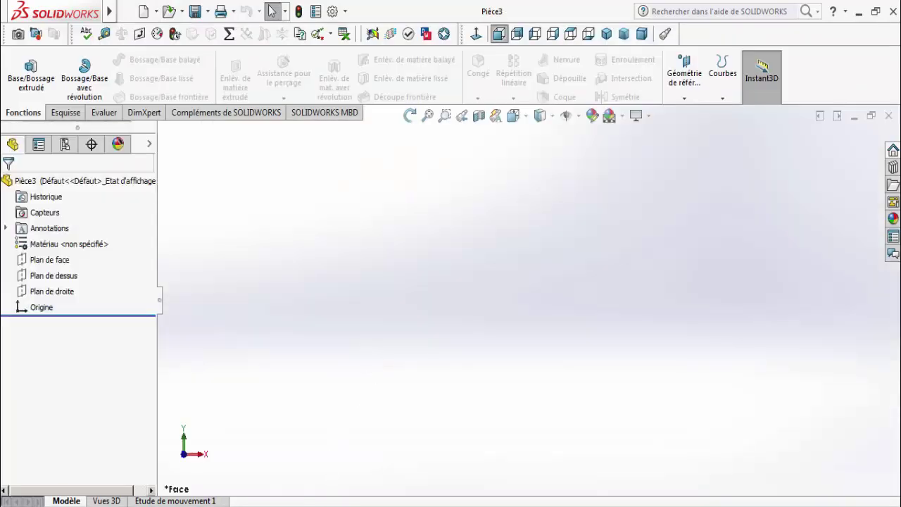
key("alt+Tab")
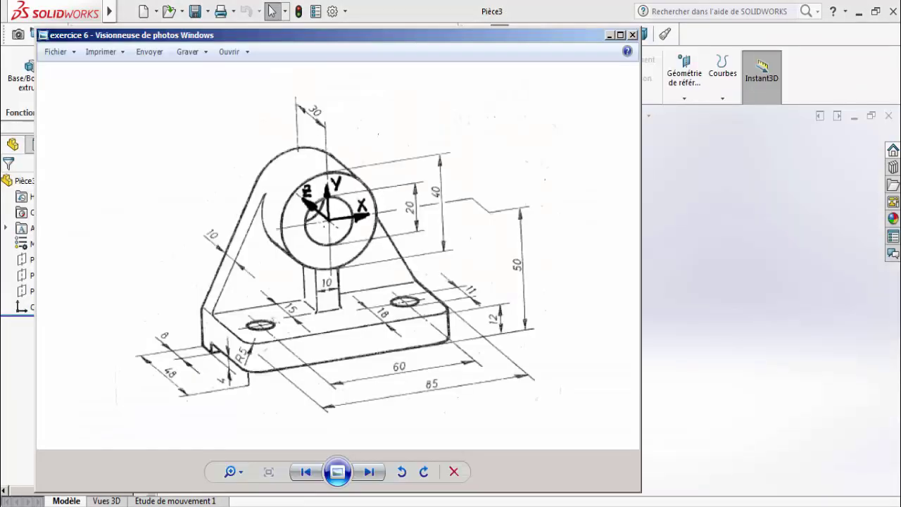
key("alt+Tab")
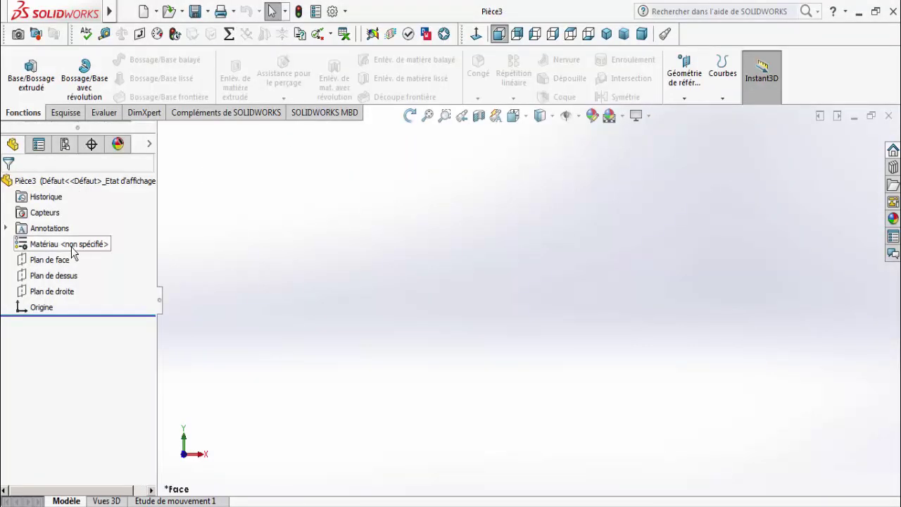
left_click(64, 277)
Step: Start a top-plane sketch and draw a centre rectangle from the origin
left_click(65, 112)
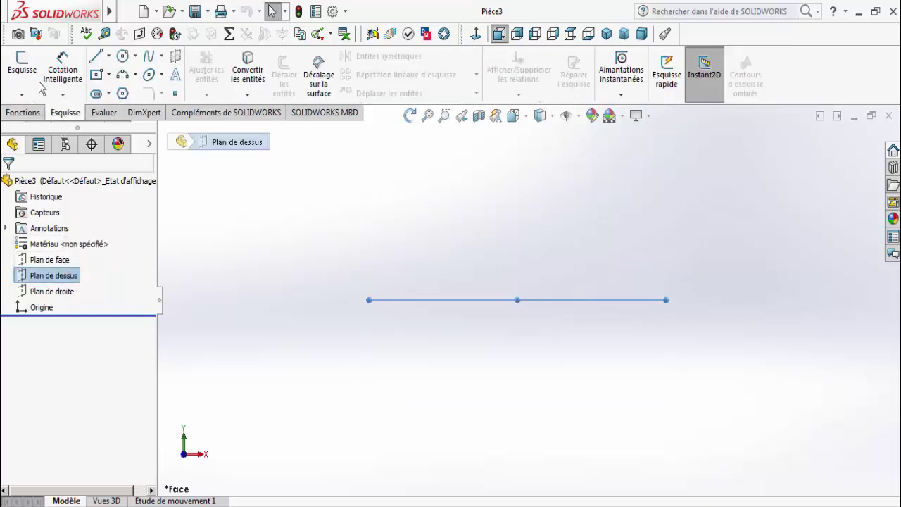
left_click(22, 69)
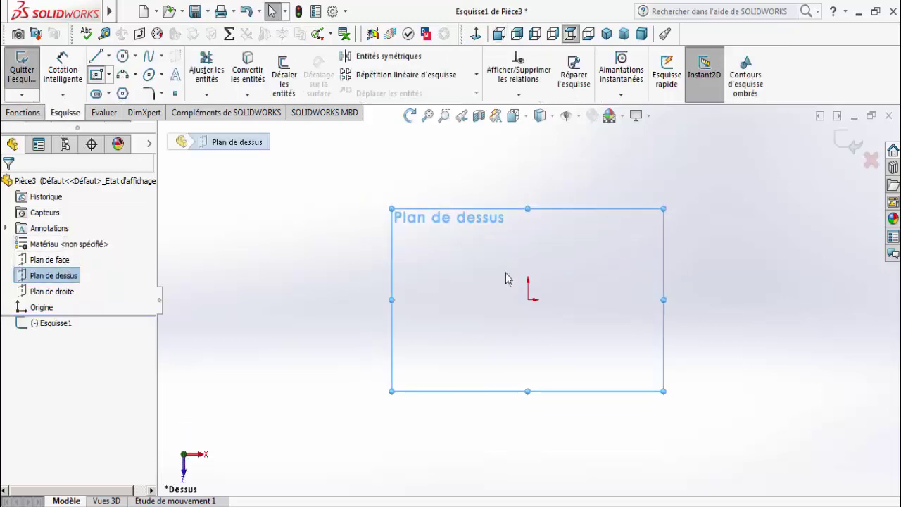
key("r")
left_click(528, 299)
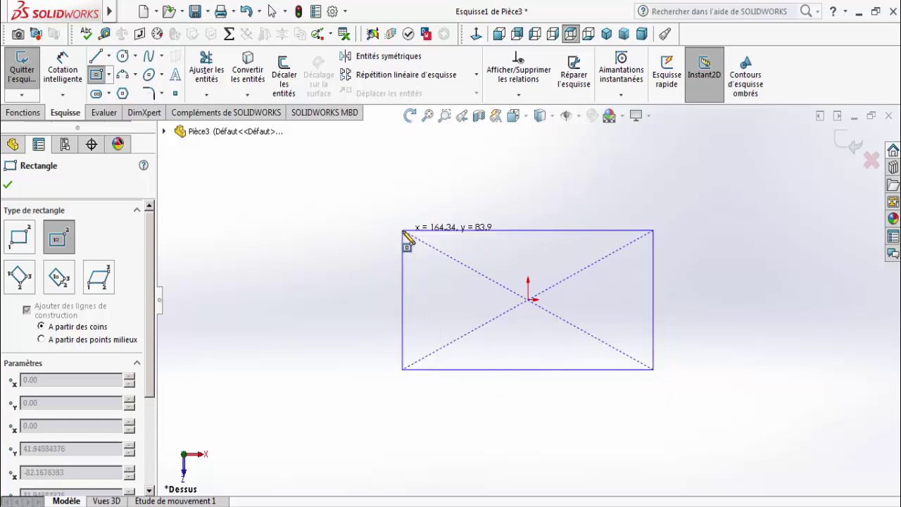
left_click(402, 230)
Step: Dimension the rectangle 48 mm on the left edge and 85 mm on the bottom edge
left_click(62, 70)
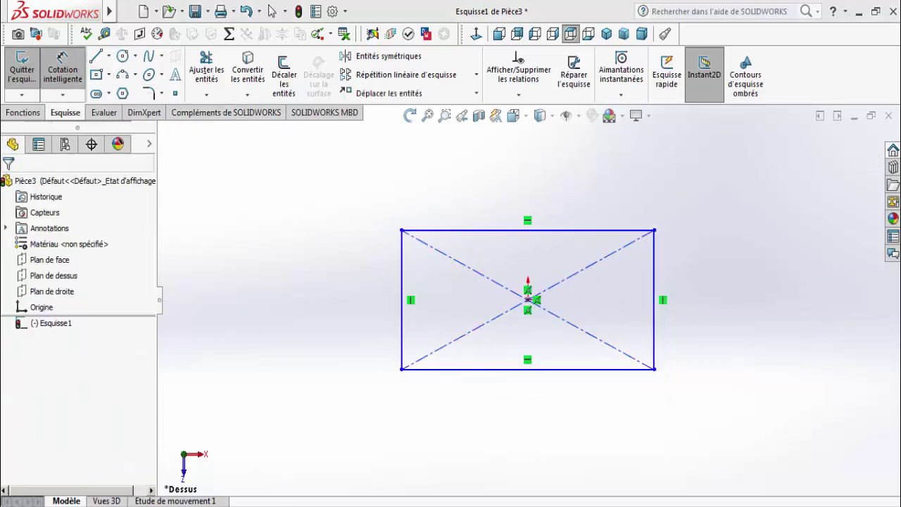
key("alt+Tab")
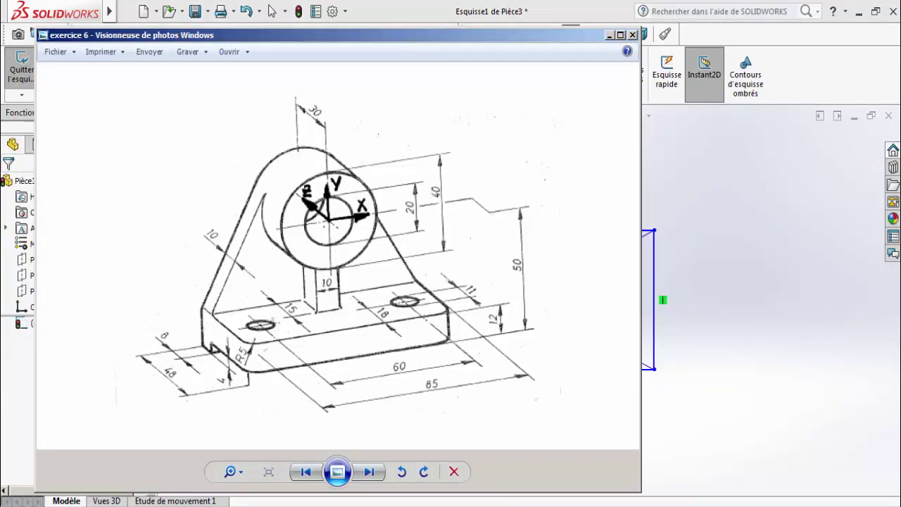
key("alt+Tab")
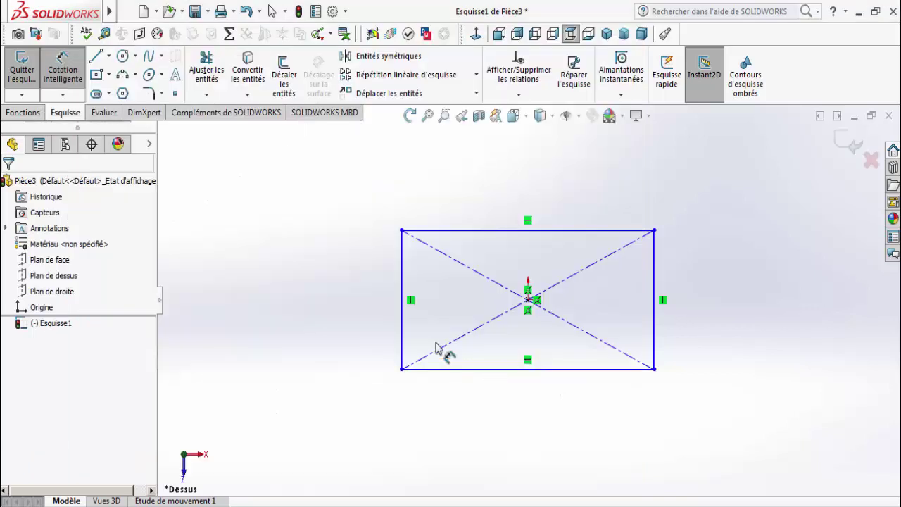
left_click(402, 322)
left_click(380, 321)
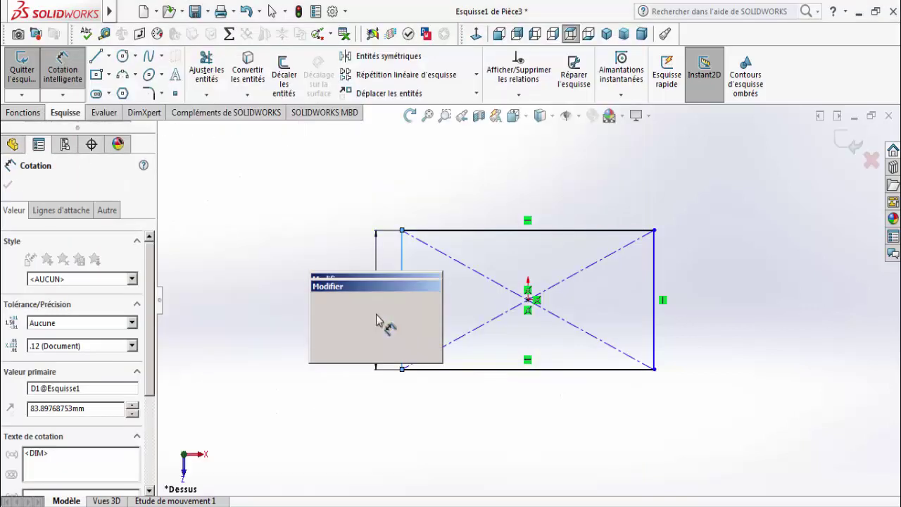
type("48")
key("Return")
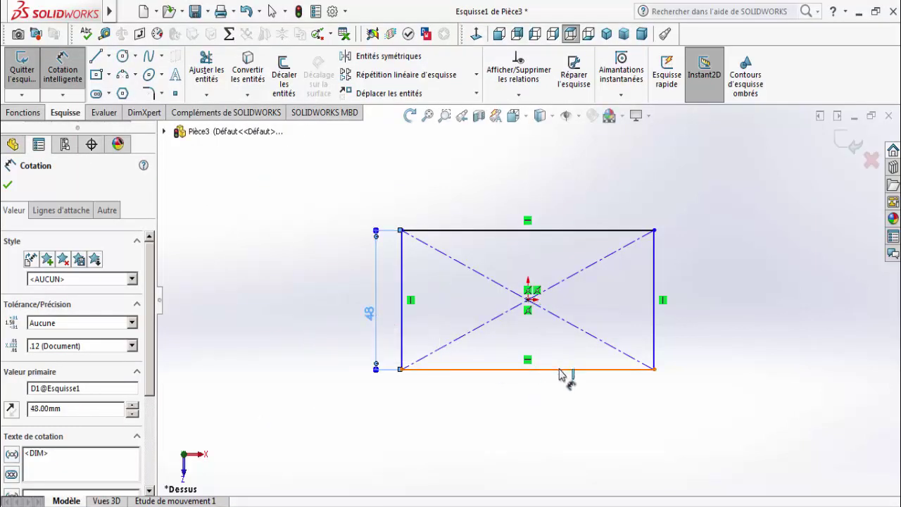
left_click(564, 369)
left_click(544, 422)
type("85")
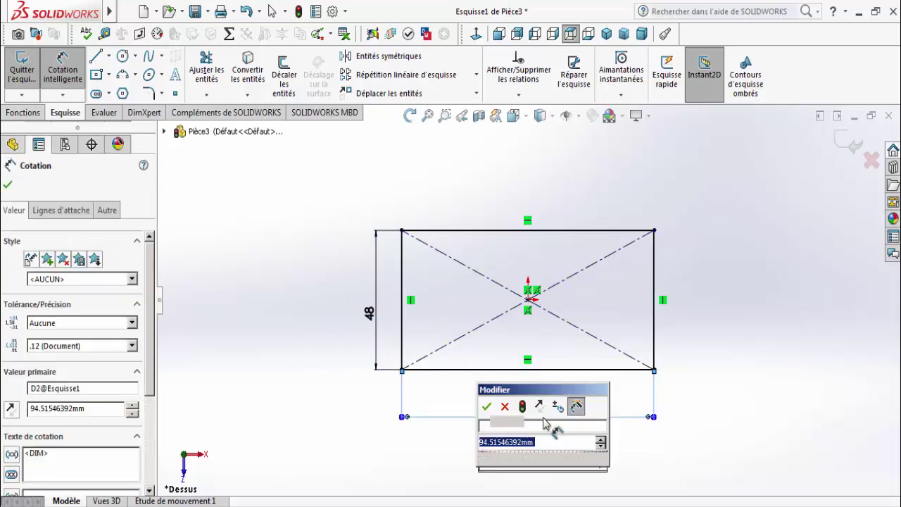
key("Return")
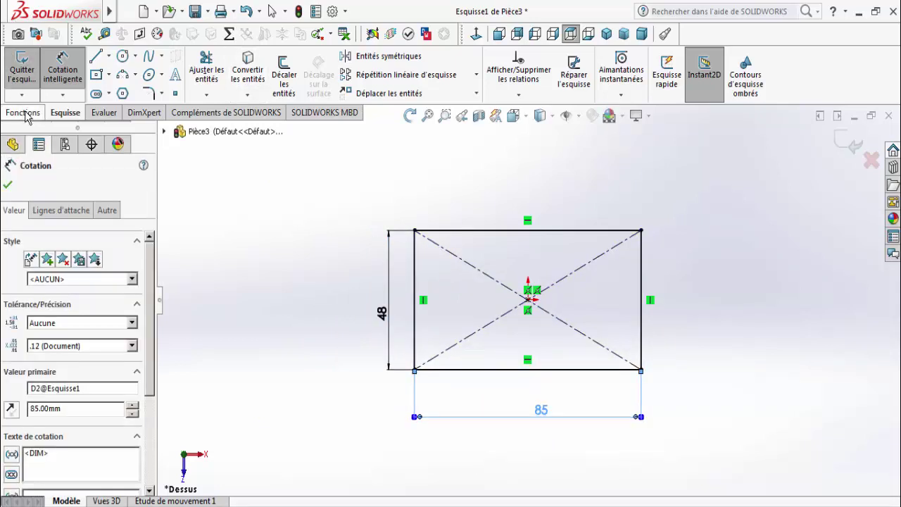
left_click(22, 113)
Step: Extrude the rectangle with Plan milieu to a 12 mm thick base block
left_click(31, 80)
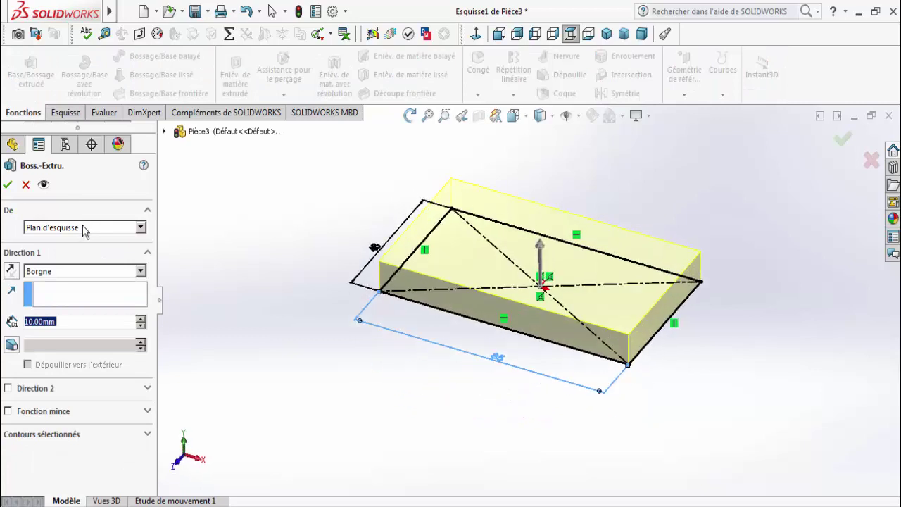
left_click(84, 271)
left_click(61, 330)
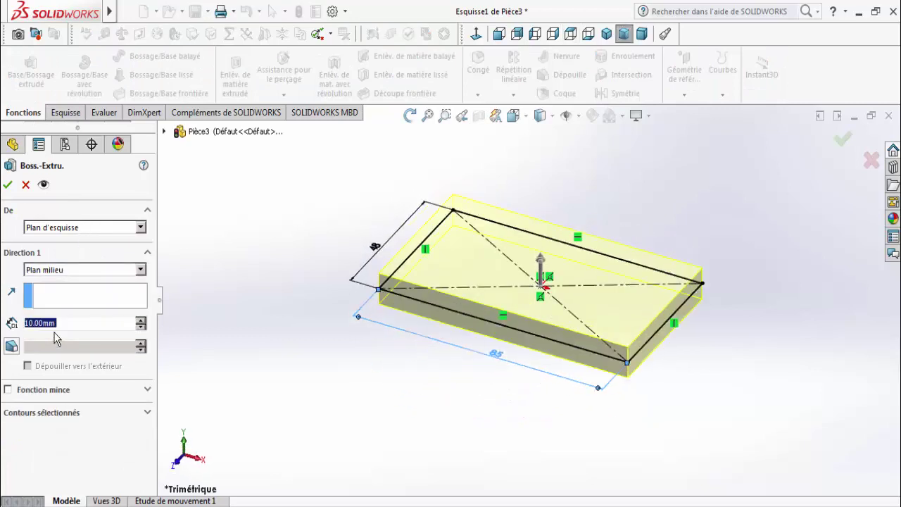
key("alt+Tab")
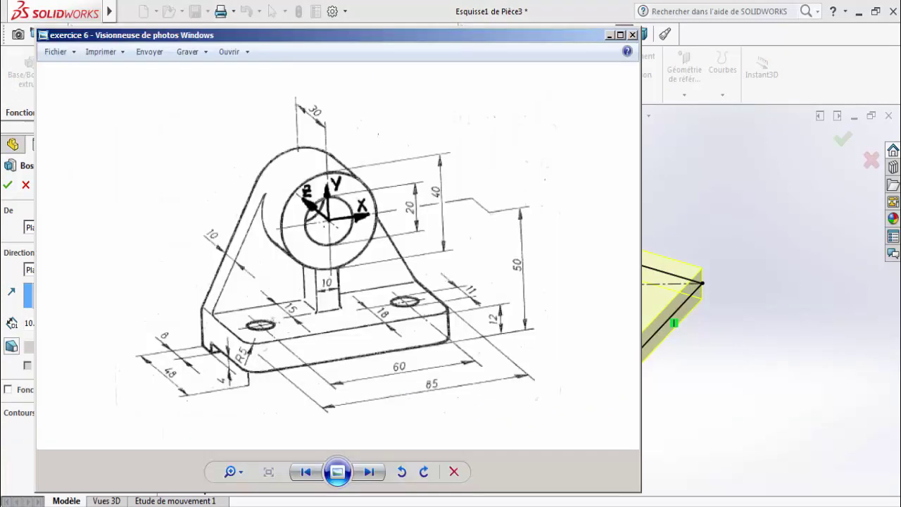
key("alt+Tab")
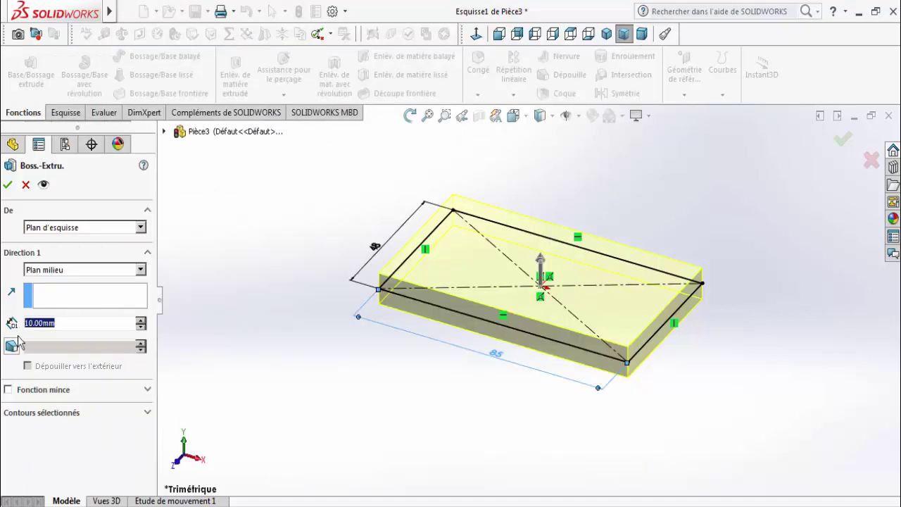
type("12")
key("Return")
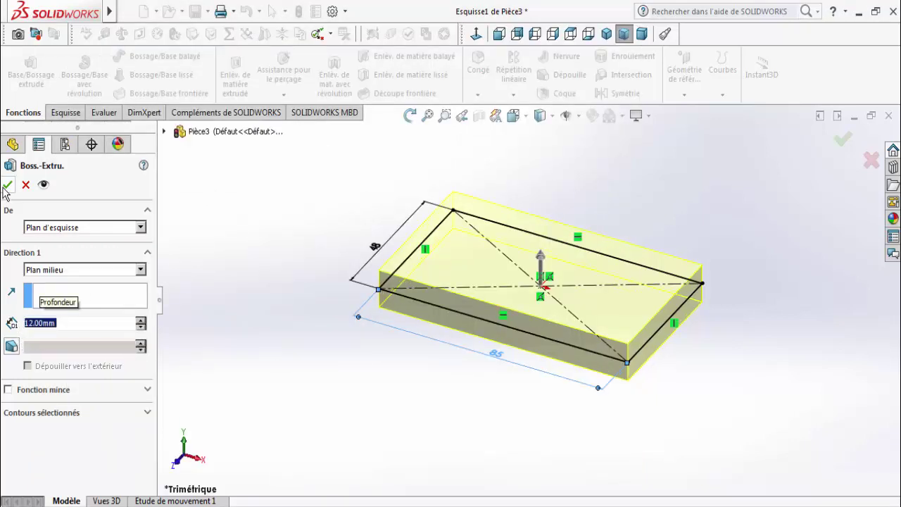
left_click(7, 185)
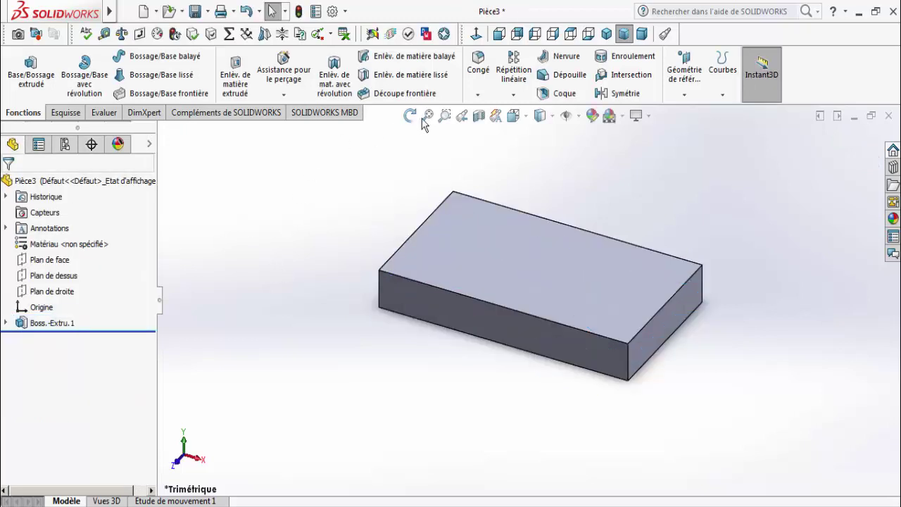
Step: Start a sketch on the base's long side face, viewed normal to it
left_click(410, 115)
mouse_move(412, 141)
left_mouse_down()
mouse_move(415, 185)
mouse_move(443, 245)
left_mouse_up()
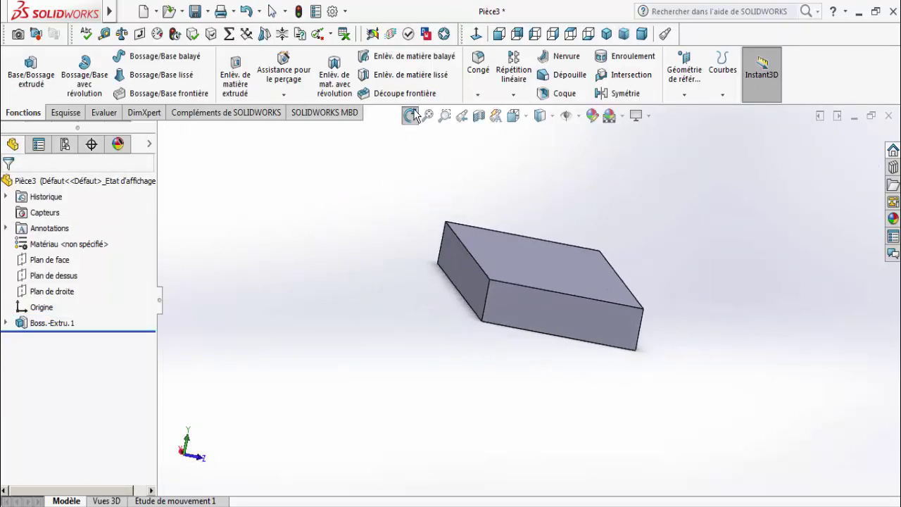
left_click(410, 115)
left_click(521, 295)
left_click(65, 113)
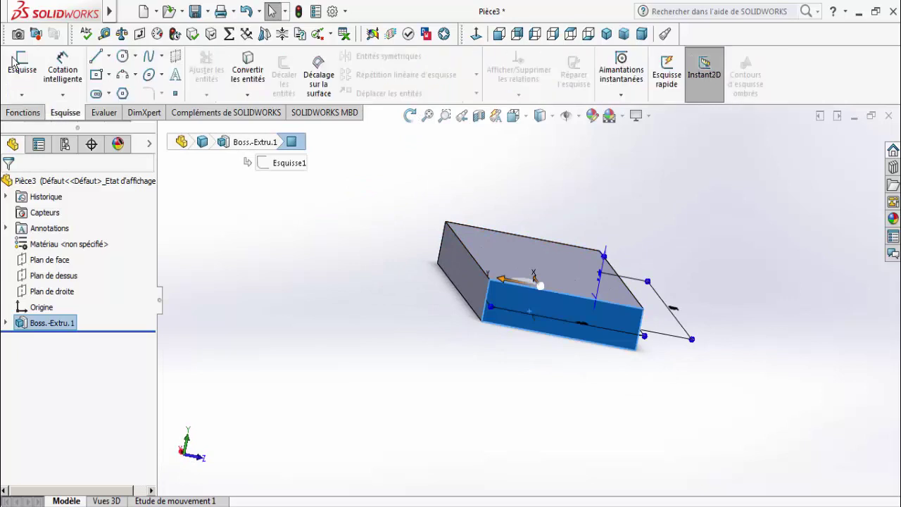
left_click(14, 63)
left_click(471, 35)
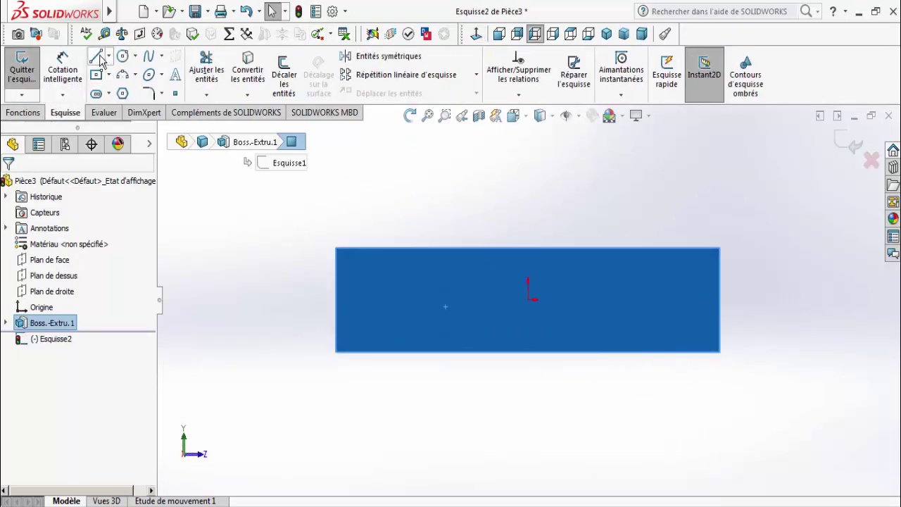
Step: Draw a corner rectangle for the notch along the face's lower edge
left_click(109, 74)
left_click(134, 90)
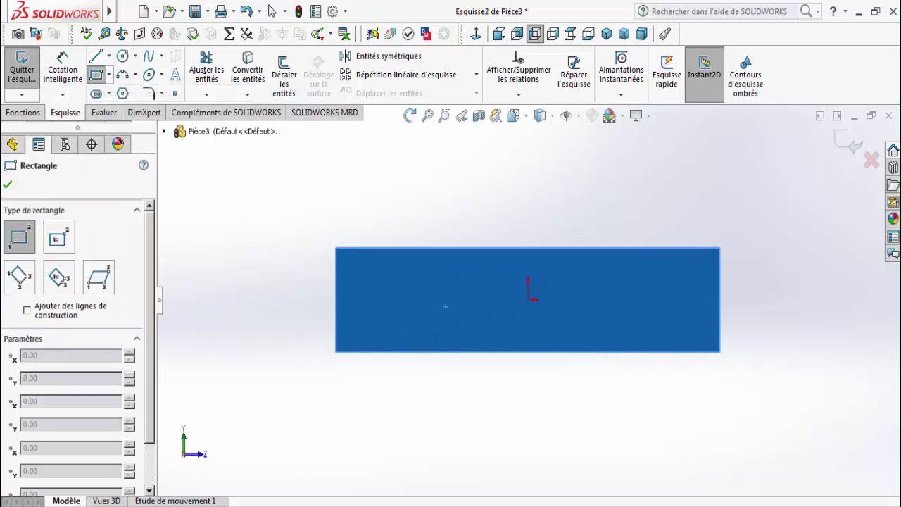
key("alt+Tab")
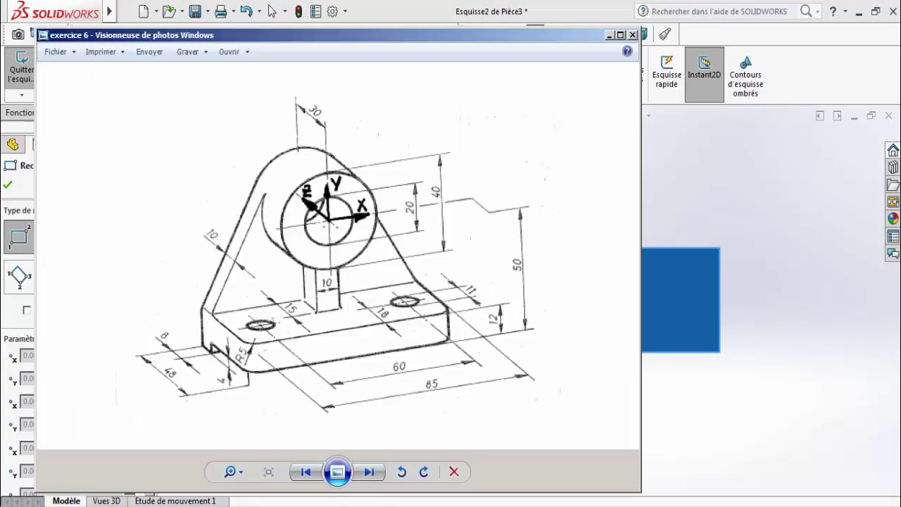
key("alt+Tab")
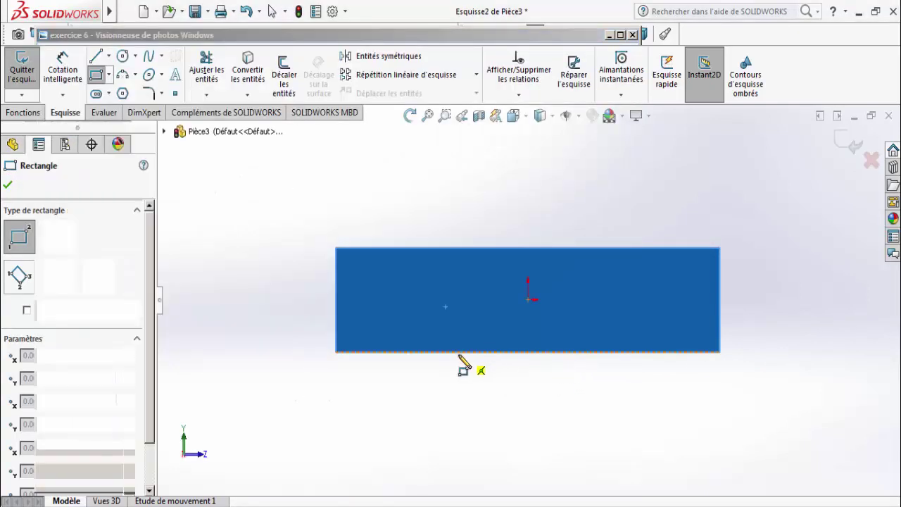
left_click(443, 353)
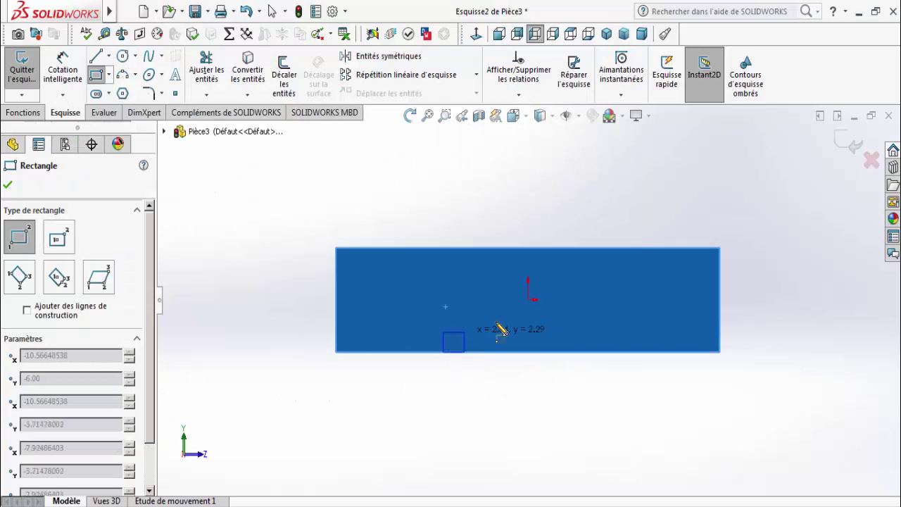
left_click(719, 318)
right_click(721, 321)
left_click(746, 326)
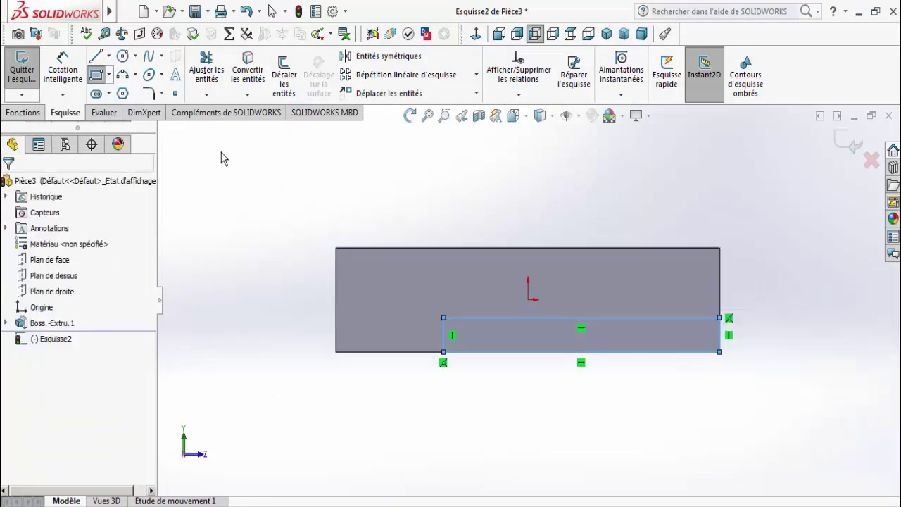
Step: Dimension the notch profile 4 mm high
left_click(442, 345)
left_click(423, 341)
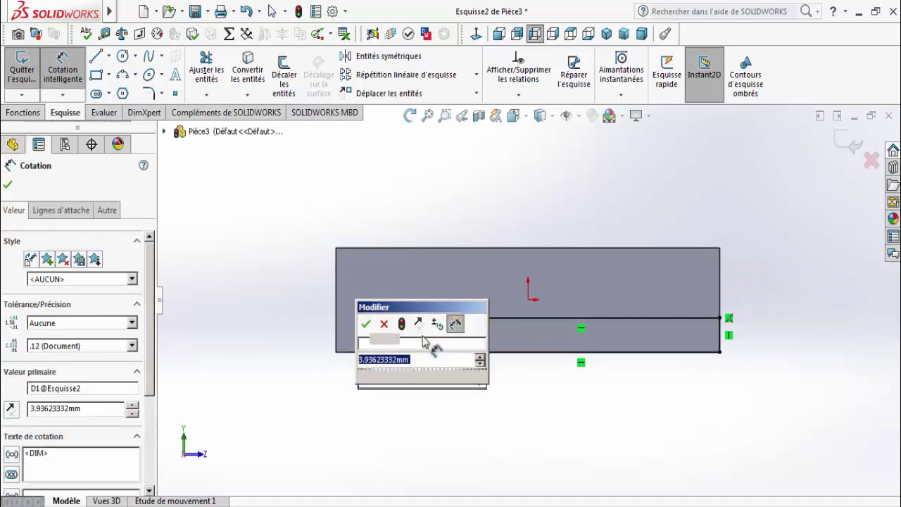
type("4")
key("Return")
key("alt+Tab")
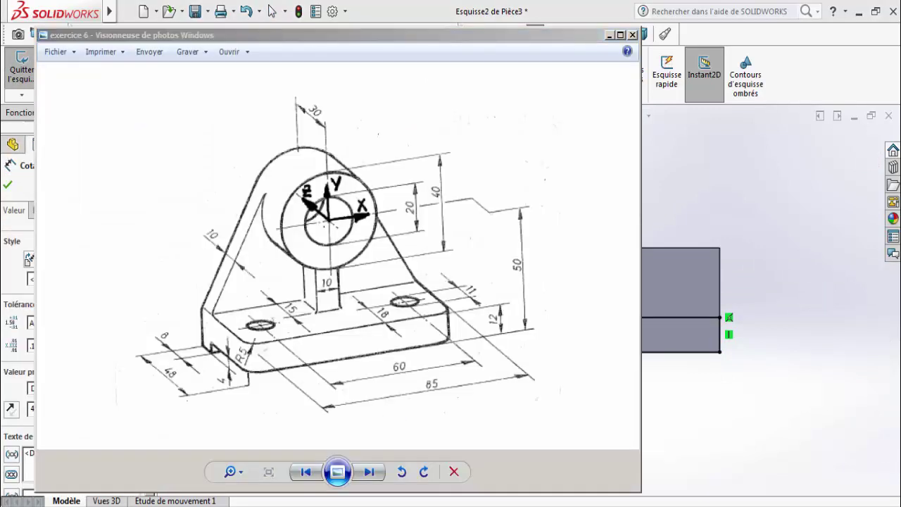
left_click(427, 350)
key("alt+Tab")
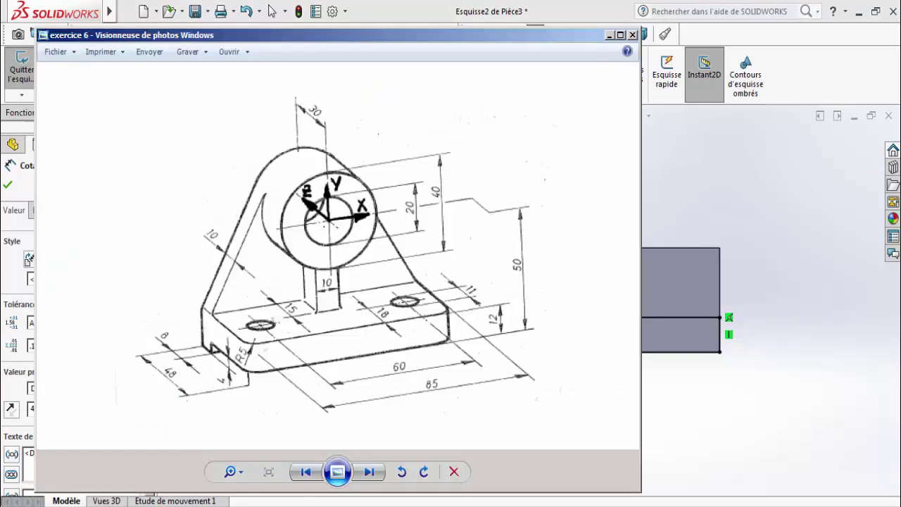
key("alt+Tab")
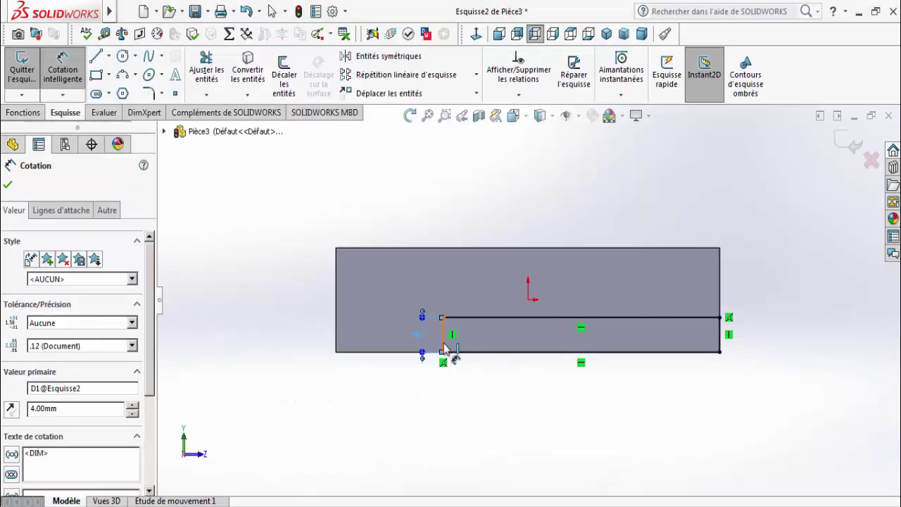
Step: Position the notch 8 mm from the base's left end
left_click_drag(445, 350, 352, 338)
left_click(338, 330)
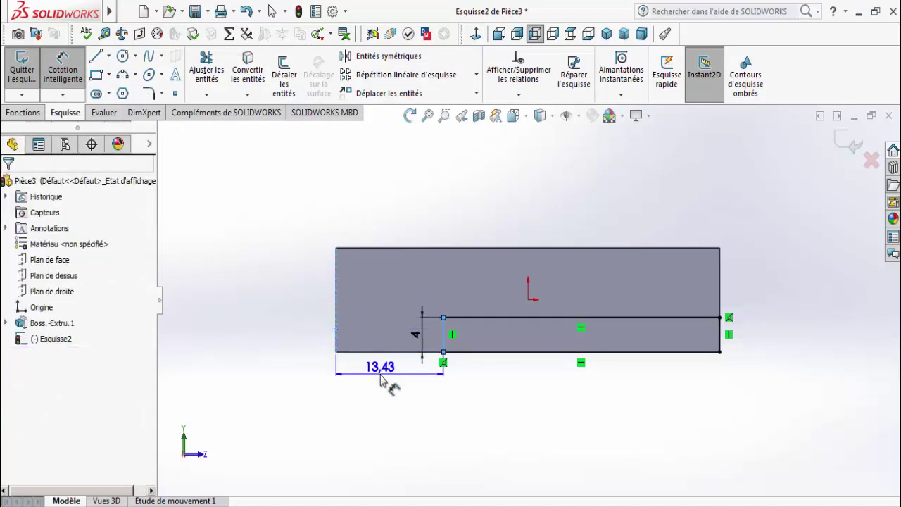
left_click(387, 382)
type("8")
key("Return")
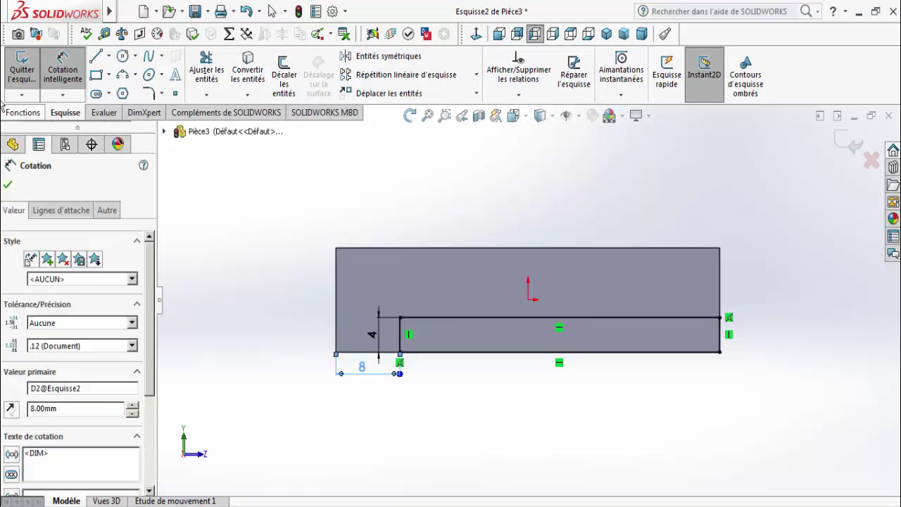
left_click(22, 113)
Step: Cut the notch profile A travers tout through the base
left_click(235, 74)
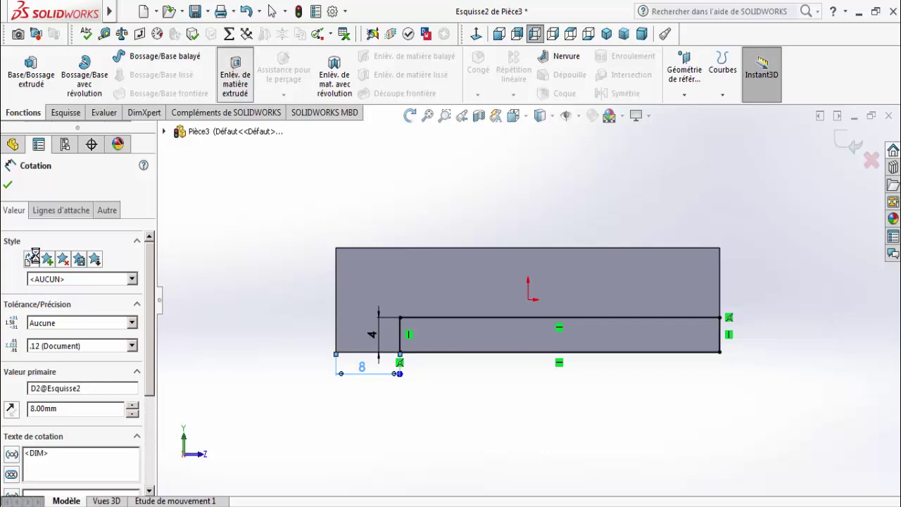
left_click(36, 231)
left_click(39, 239)
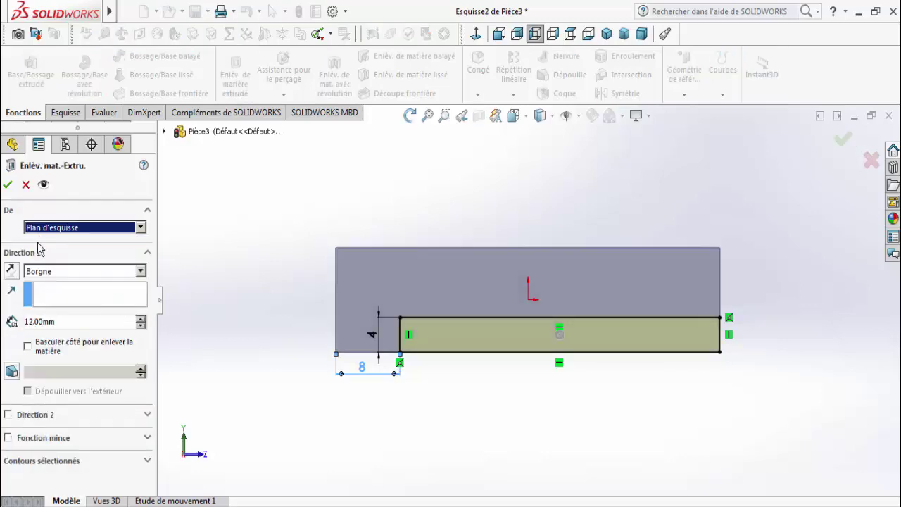
left_click(38, 272)
left_click(44, 295)
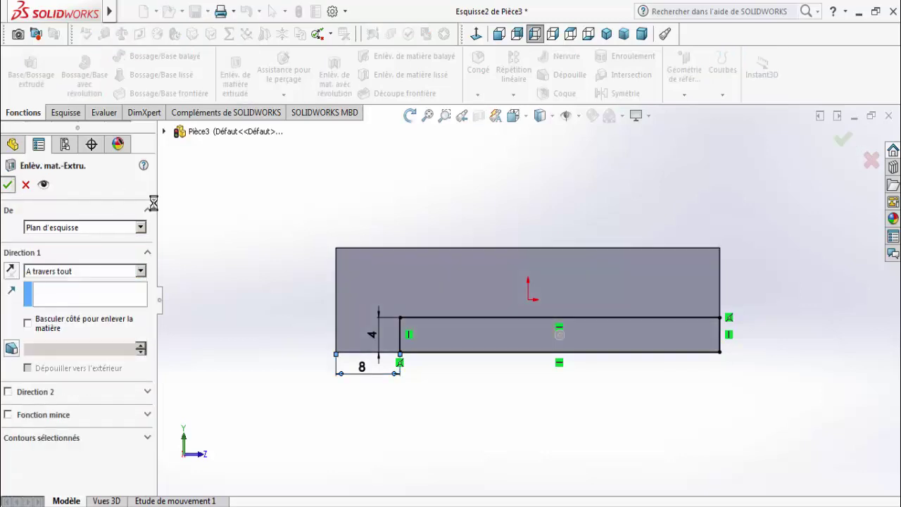
key("Return")
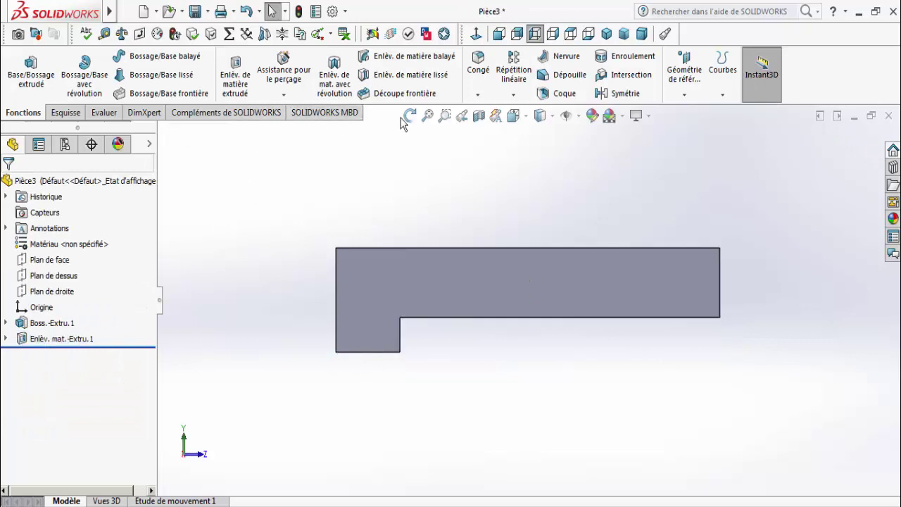
Step: Orbit to an oblique view and select the base's front face
left_click(409, 115)
left_click_drag(339, 180, 374, 191)
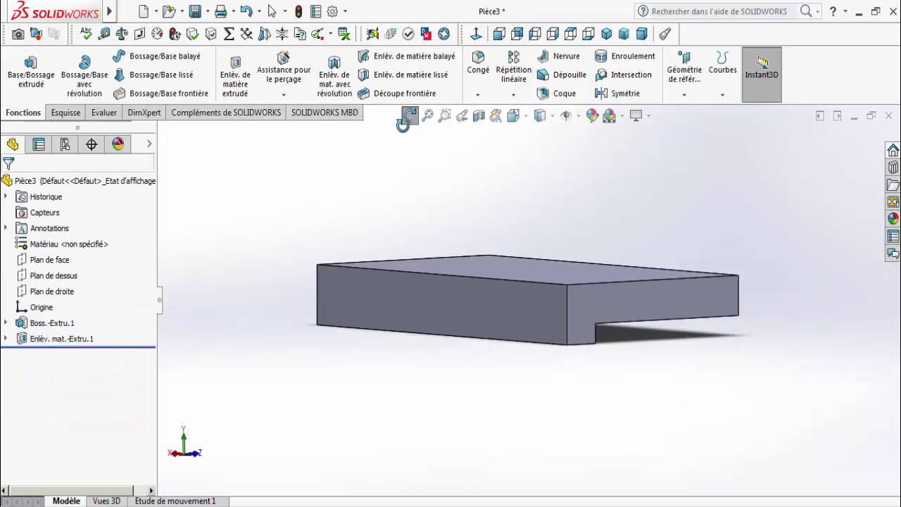
left_click(410, 116)
left_click(373, 280)
Step: Start a sketch on the front face, viewed normal, and draw a circle above the base
left_click(65, 113)
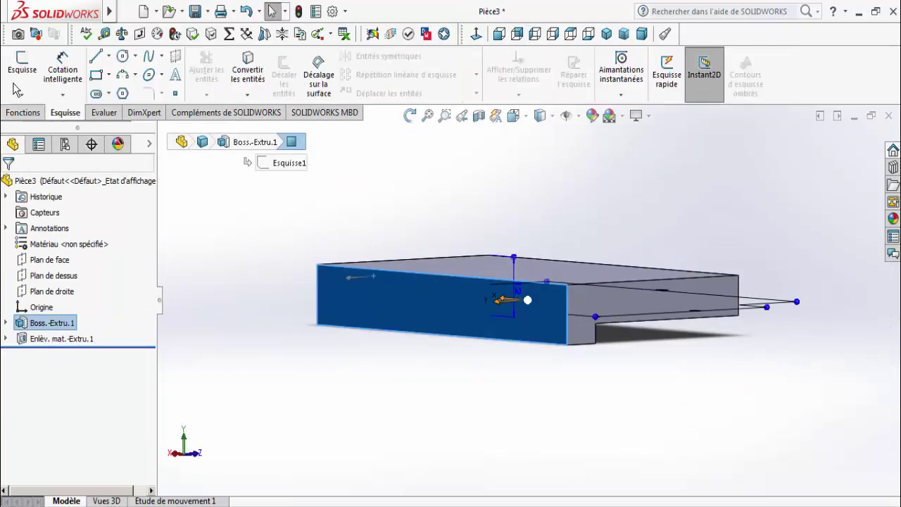
left_click(21, 70)
left_click(476, 34)
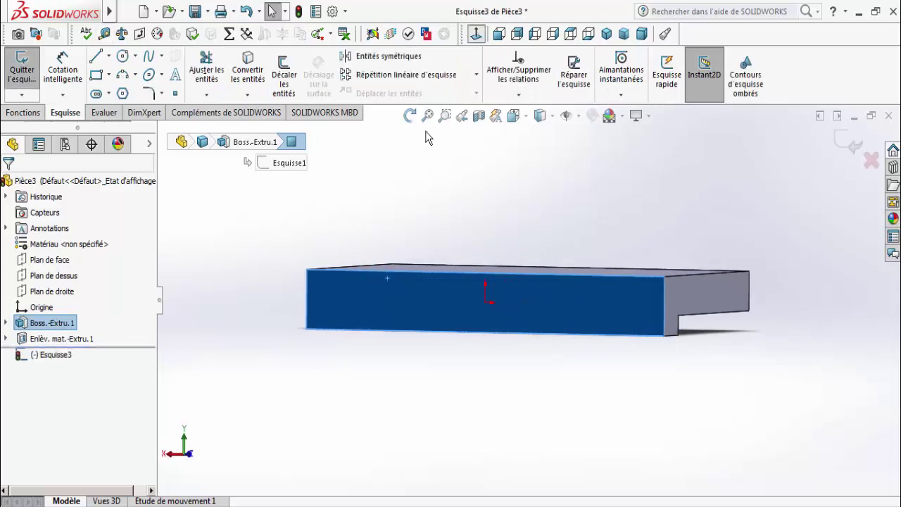
left_click(123, 56)
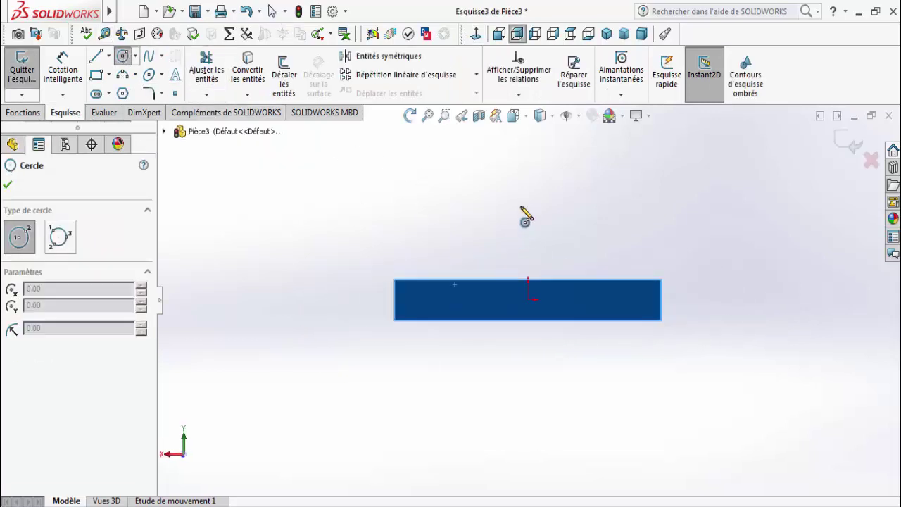
left_click(528, 173)
left_click(483, 165)
right_click(483, 165)
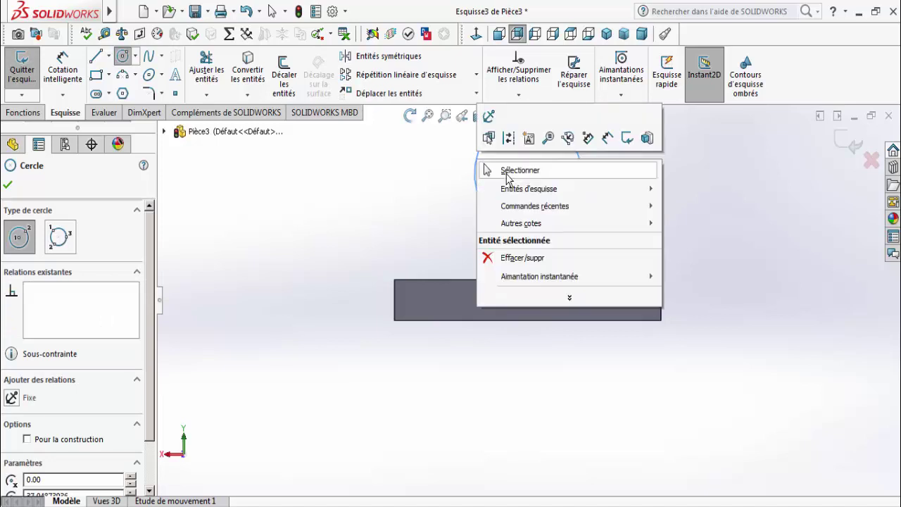
left_click(501, 169)
Step: Dimension the circle Ø40 mm, centred 50 mm above the base's bottom edge
key("alt+Tab")
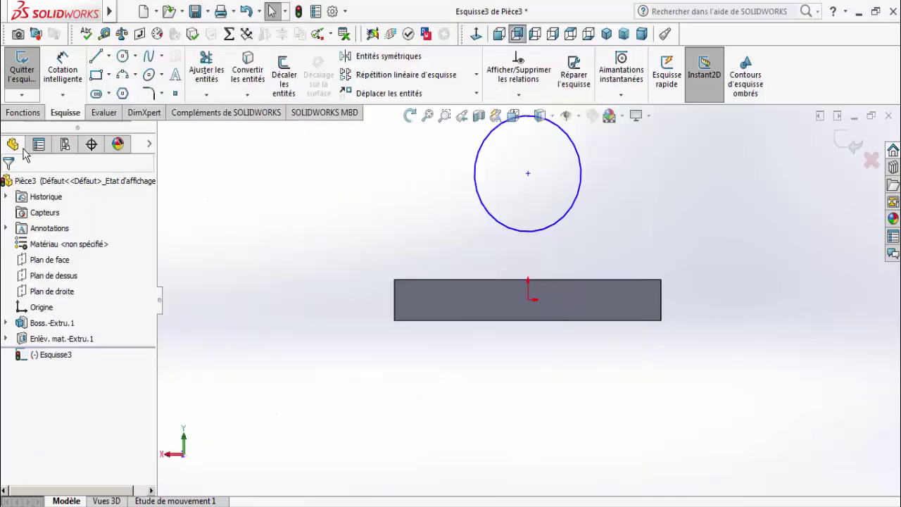
key("alt+Tab")
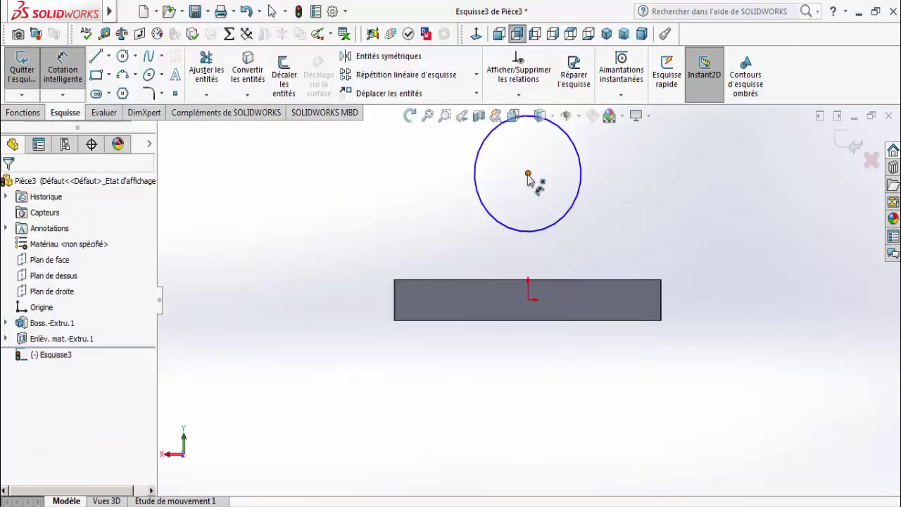
left_click(527, 174)
left_click(537, 320)
left_click(294, 248)
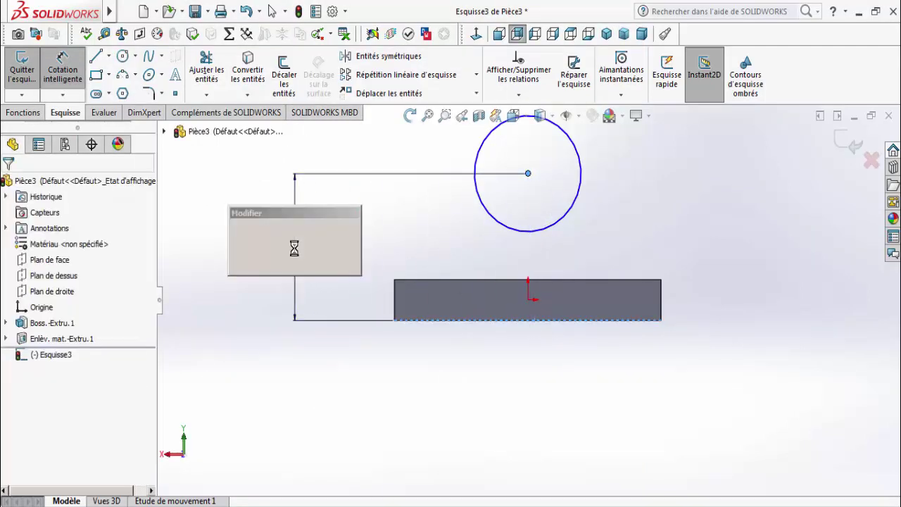
type("50")
key("Return")
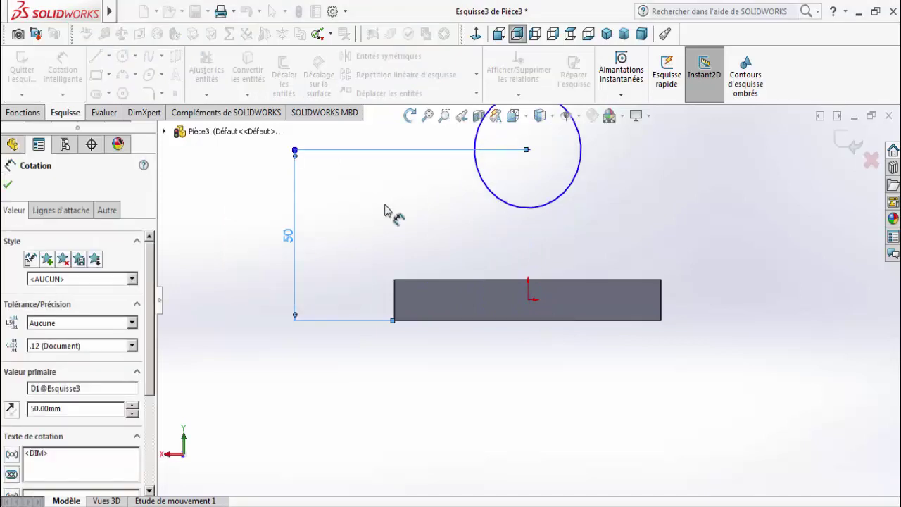
left_click(518, 206)
left_click(633, 210)
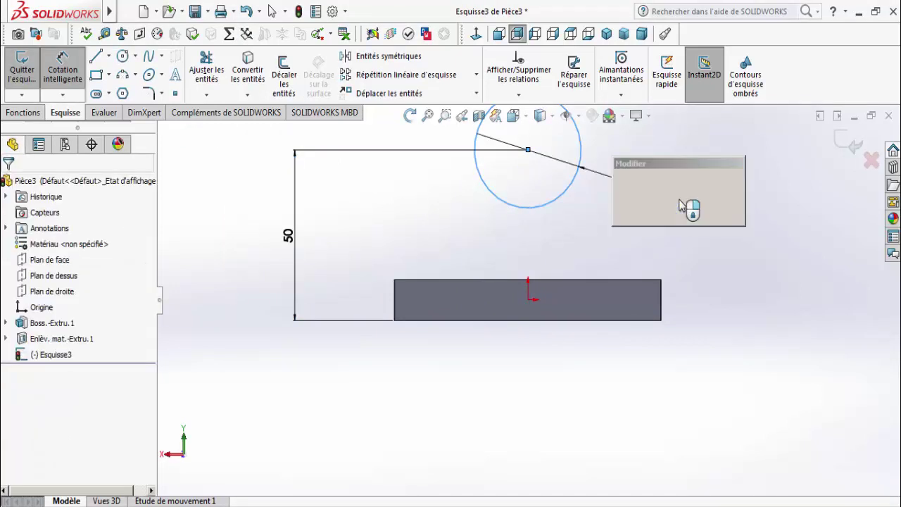
type("40")
key("Return")
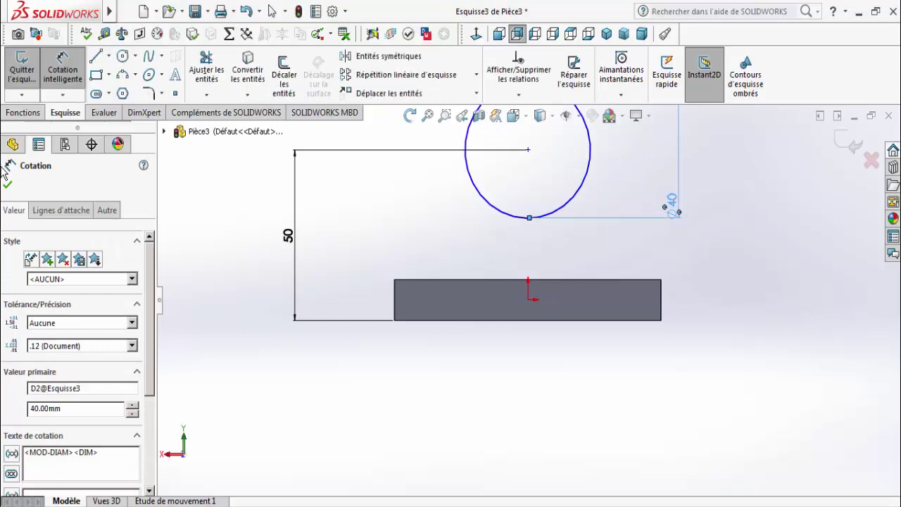
left_click(7, 184)
scroll(525, 299, "up", 1)
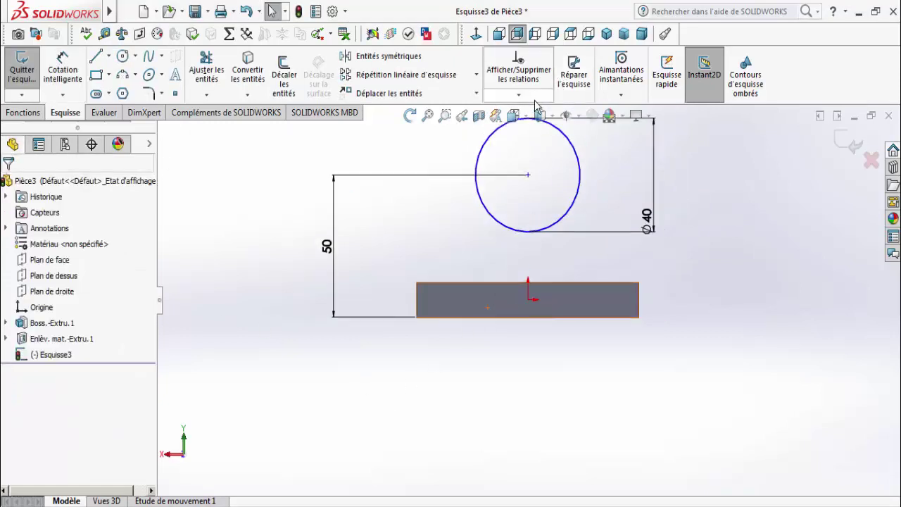
left_click(519, 94)
Step: Add a Verticale relation between the circle's centre and the origin
left_click(535, 129)
left_click(528, 175)
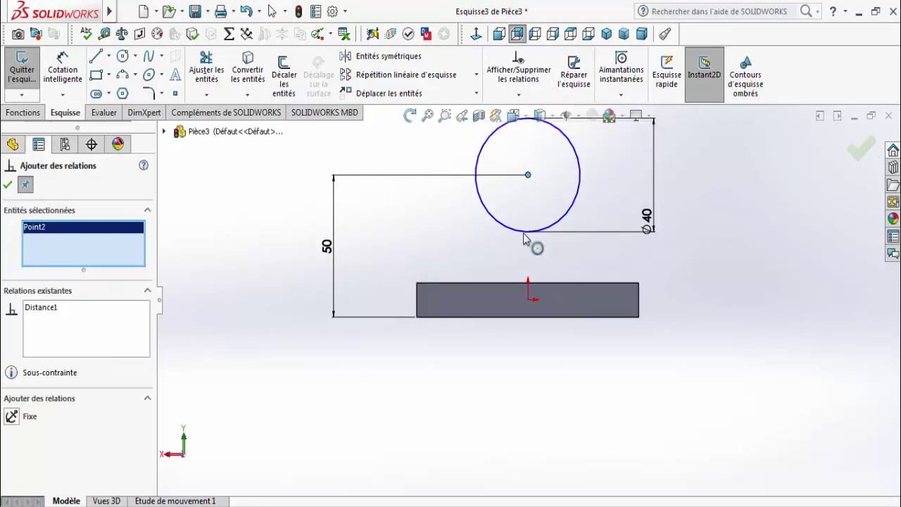
left_click(528, 299)
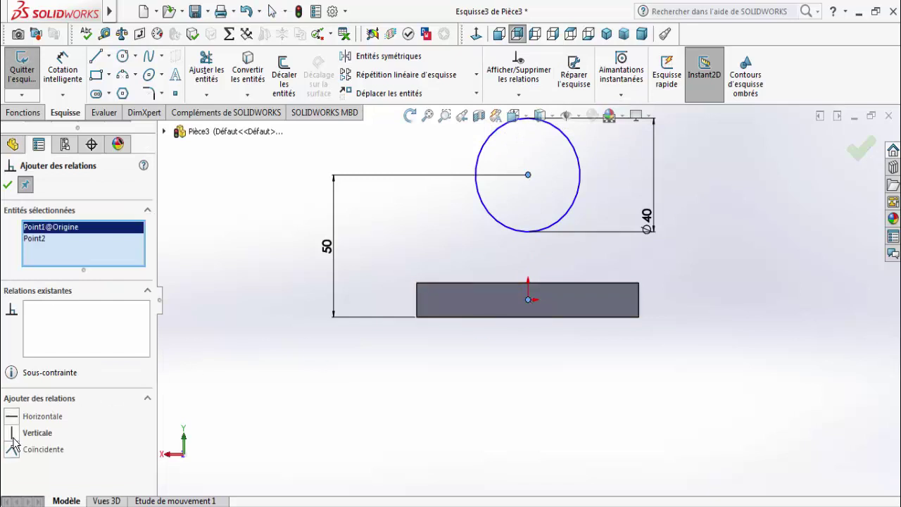
left_click(13, 433)
left_click(7, 183)
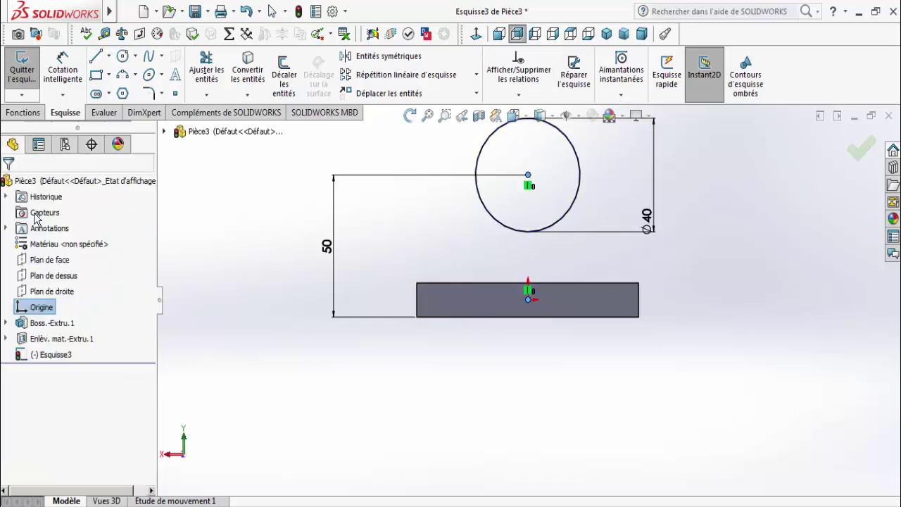
Step: Draw lines from the base's top-left and top-right corners to the circle
left_click(97, 57)
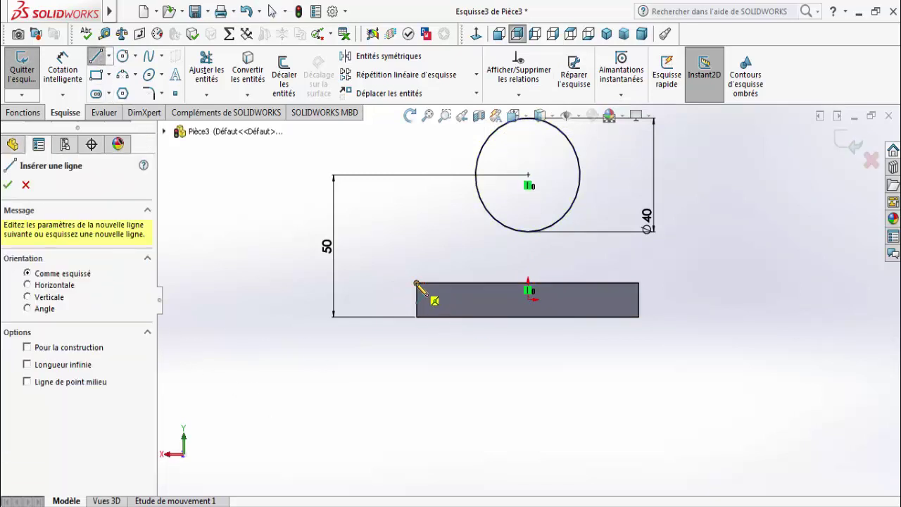
left_click(417, 283)
left_click(492, 216)
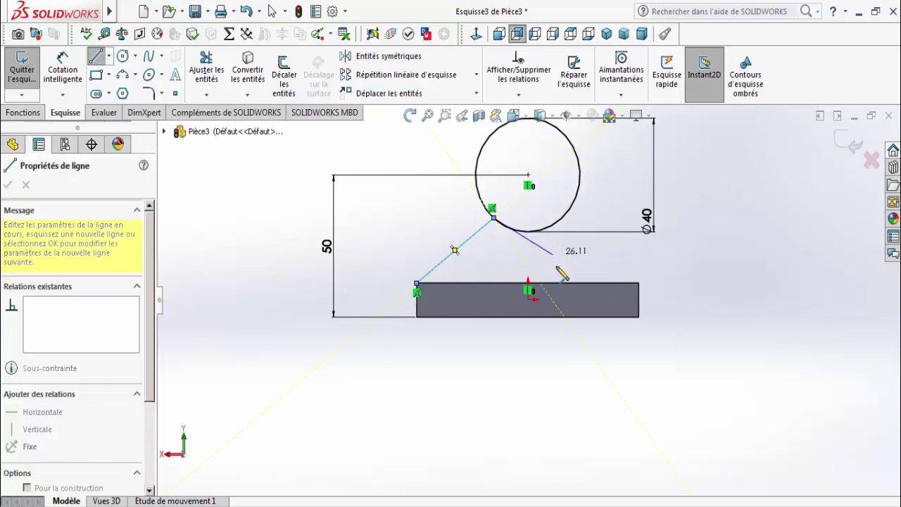
right_click(563, 276)
left_click(584, 281)
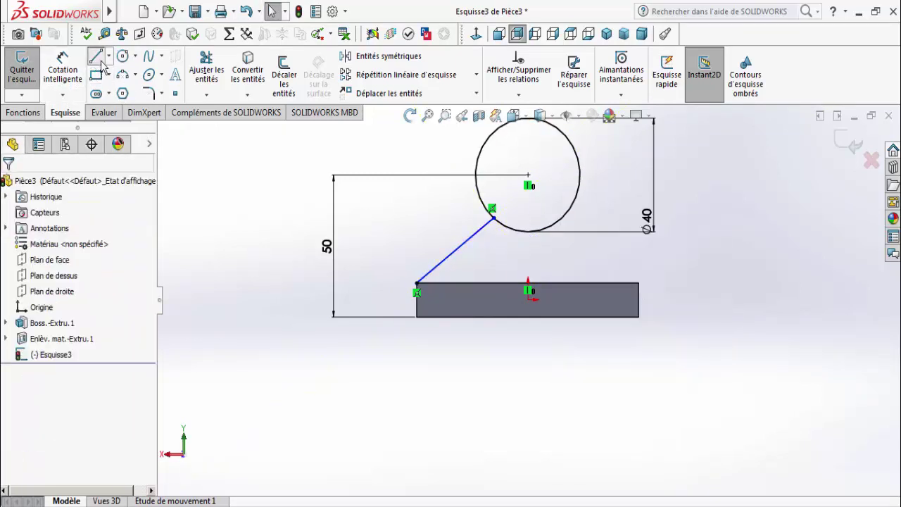
left_click(100, 61)
left_click(638, 284)
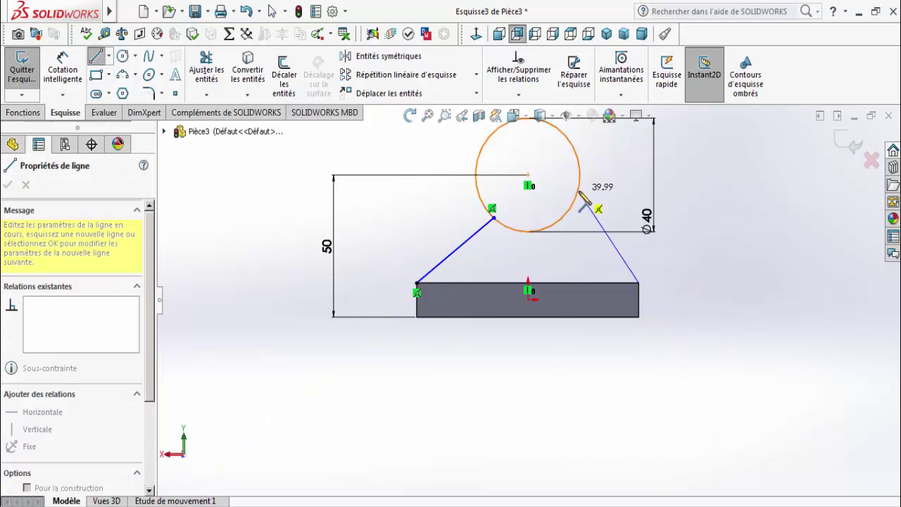
left_click(577, 193)
right_click(578, 194)
left_click(593, 208)
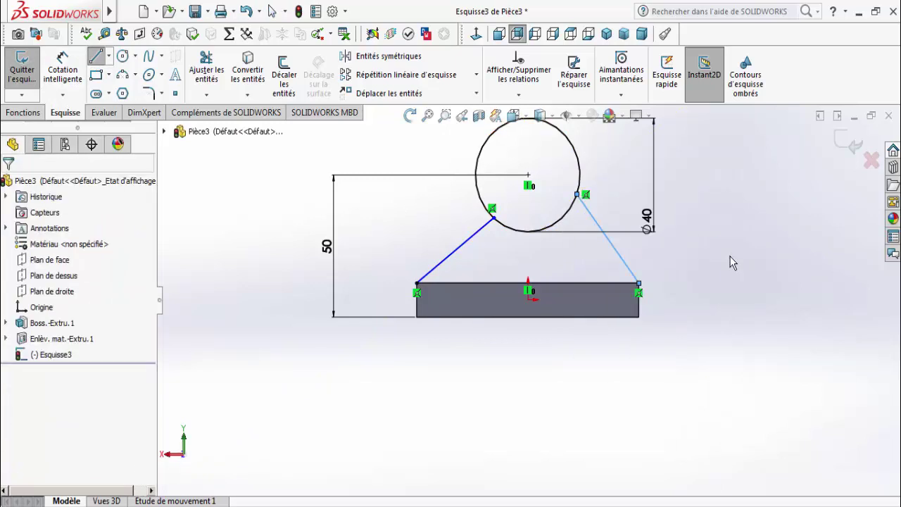
Step: Make the right-hand line tangent to the Ø40 circle
left_click(518, 94)
left_click(501, 131)
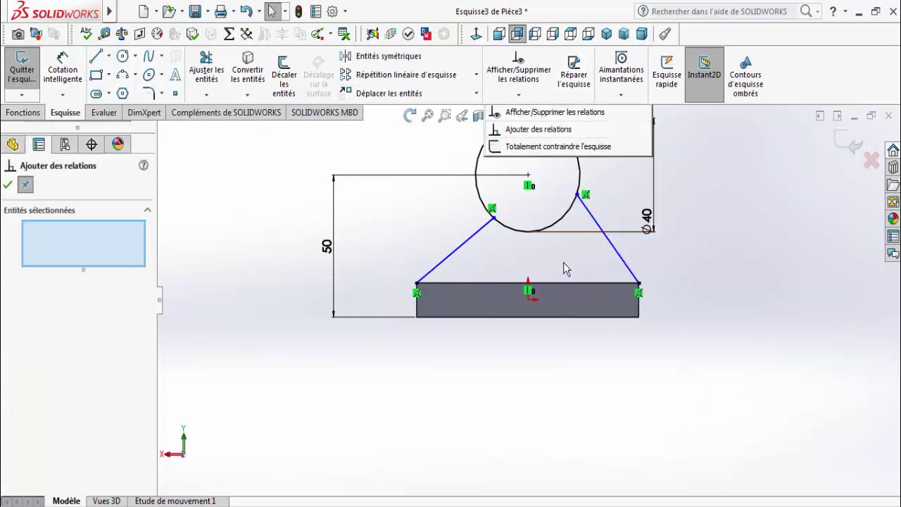
left_click(570, 226)
left_click(594, 224)
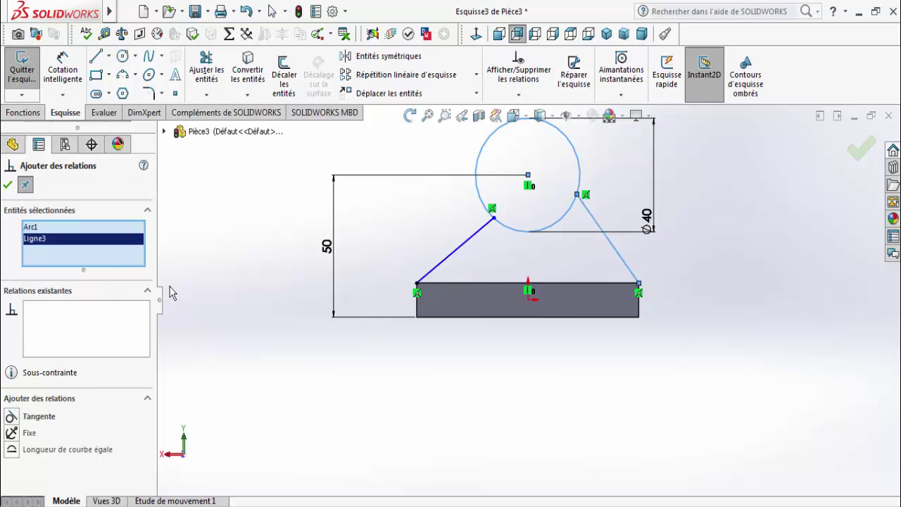
left_click(23, 419)
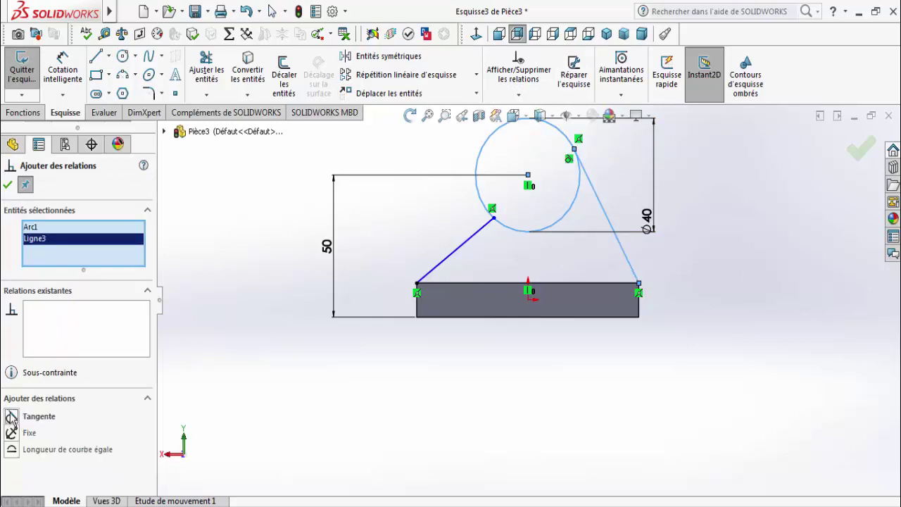
right_click(104, 259)
left_click(162, 264)
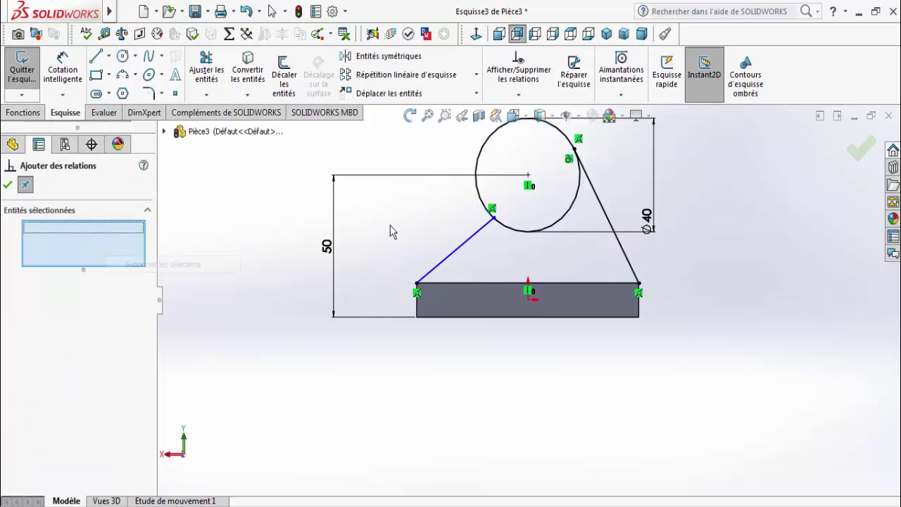
Step: Try a tangent relation on the left line, then undo it and delete the misplaced Tangente6
left_click(453, 259)
left_click(510, 232)
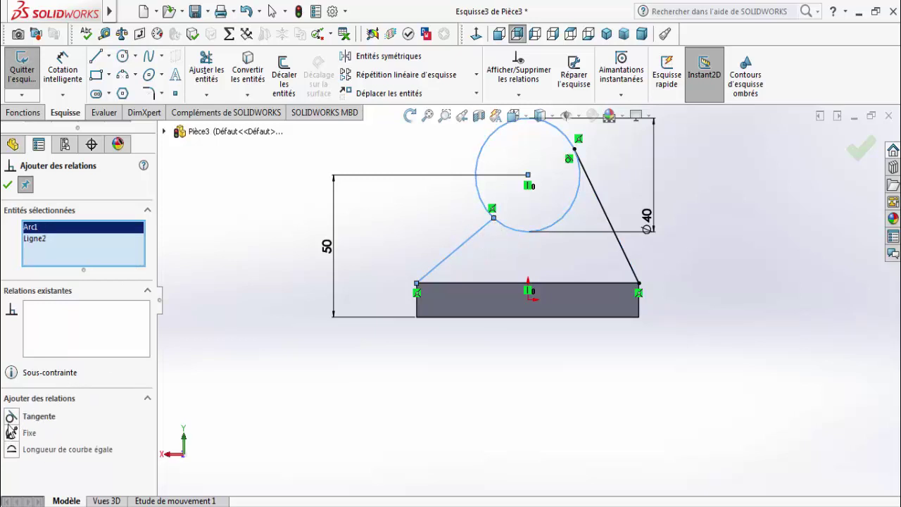
left_click(11, 418)
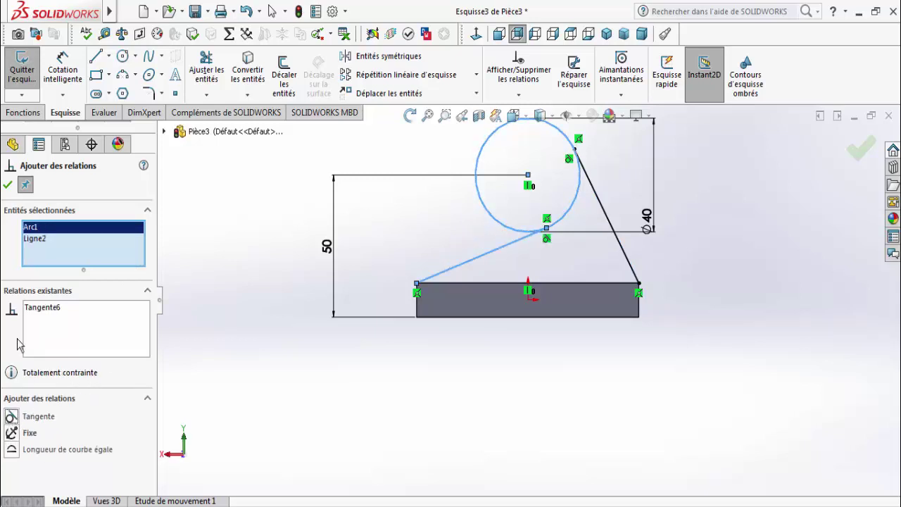
right_click(116, 255)
left_click(163, 259)
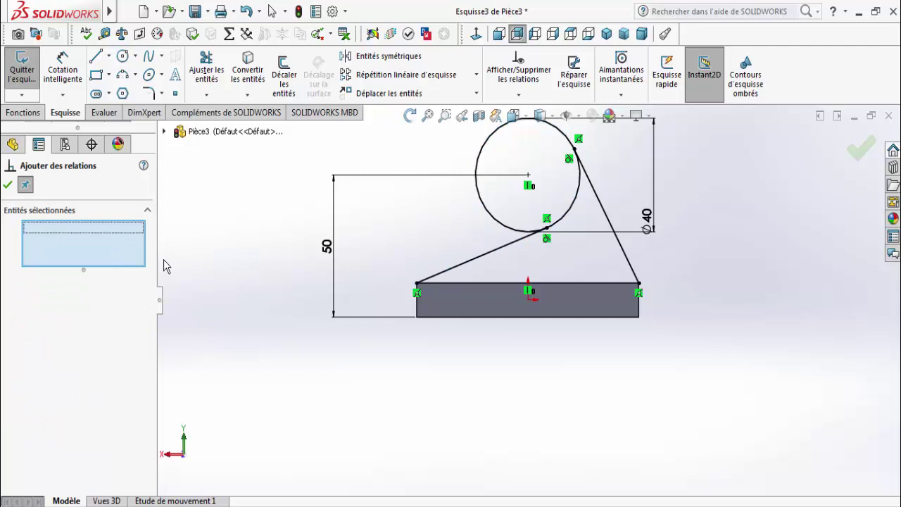
key("ctrl+z")
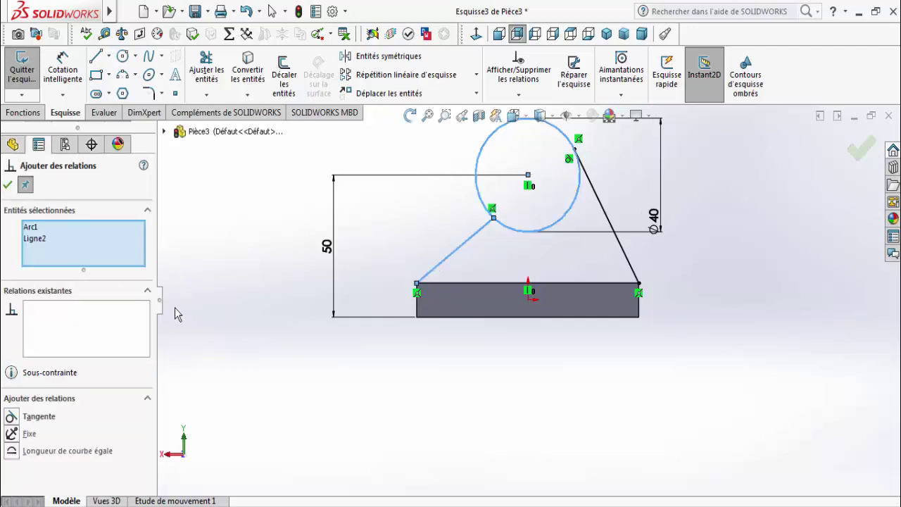
right_click(96, 241)
left_click(149, 269)
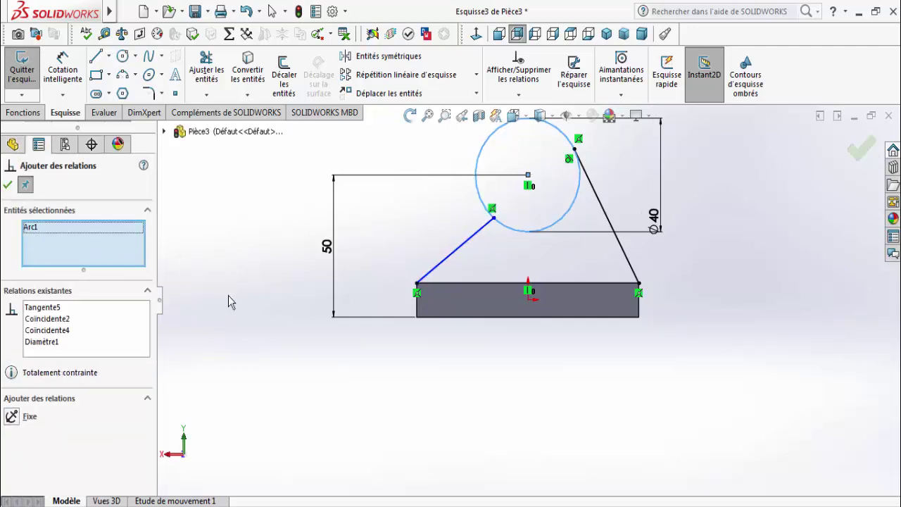
left_click(462, 244)
left_click(12, 416)
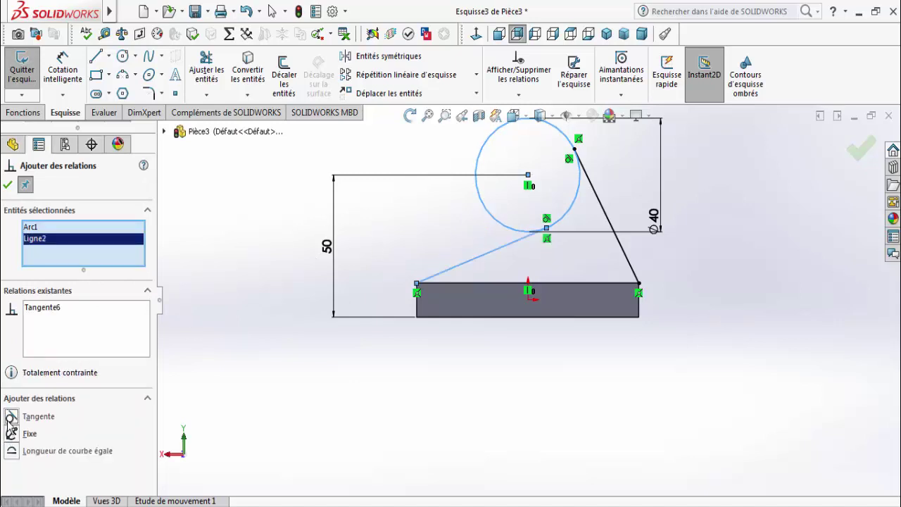
left_click(54, 318)
key("Delete")
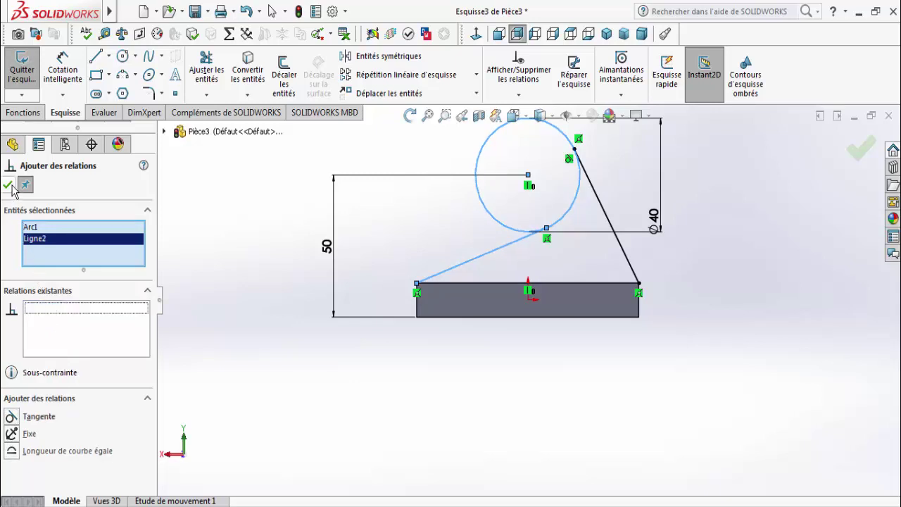
left_click(9, 186)
Step: Drag the left line's end onto the circle's left side and make it Tangente
left_click(453, 253)
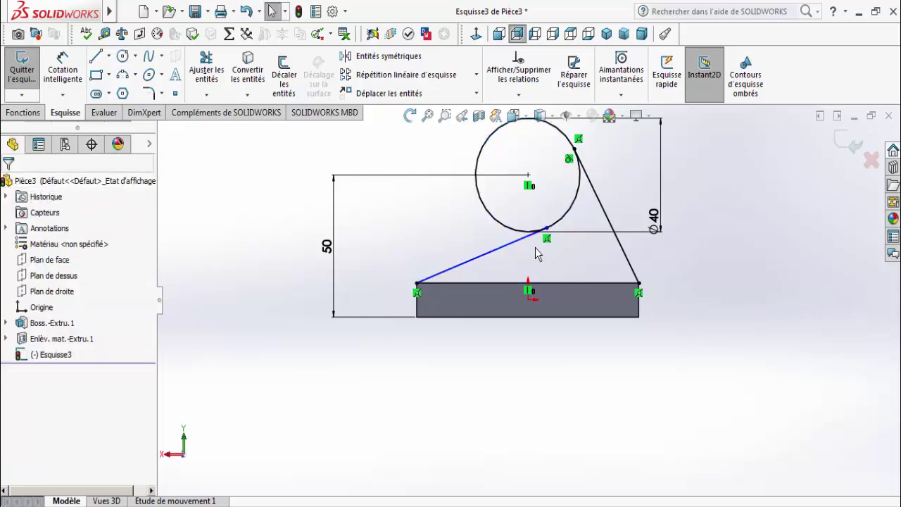
left_click_drag(548, 231, 418, 232)
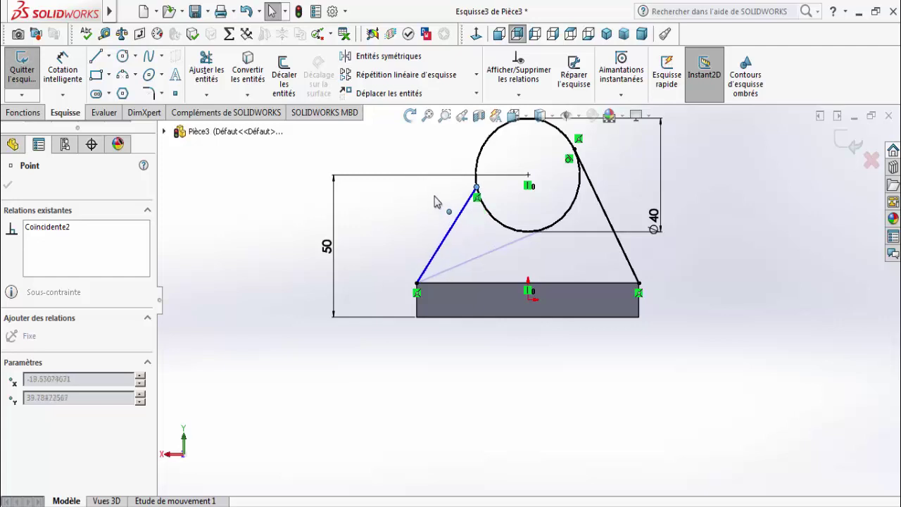
left_click(418, 232)
left_click(539, 95)
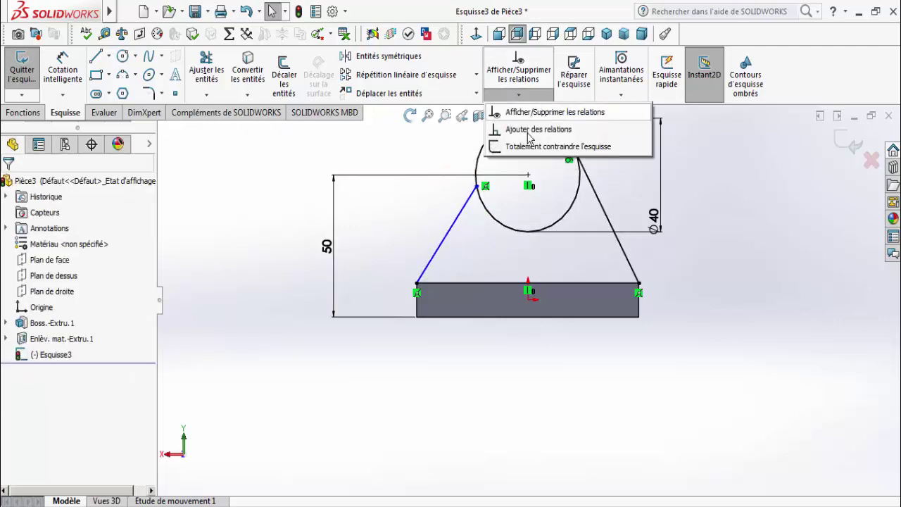
left_click(528, 129)
left_click(456, 220)
left_click(494, 222)
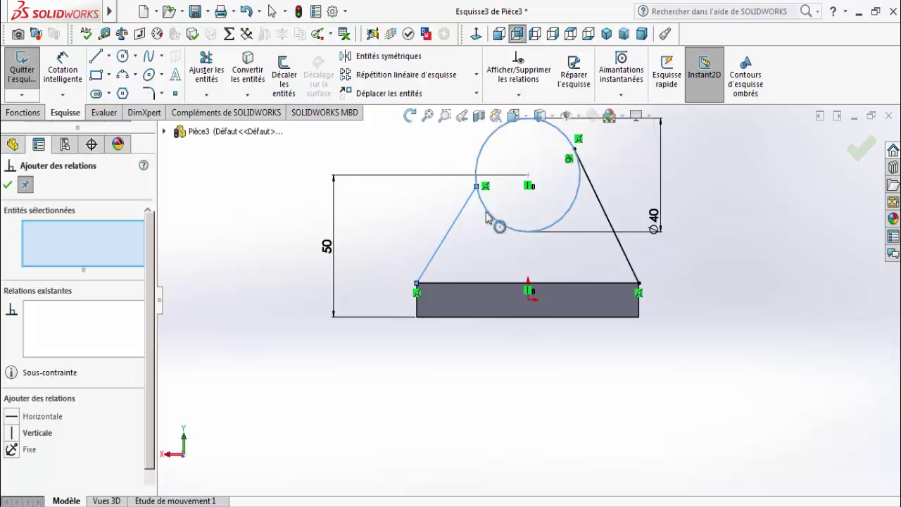
left_click(11, 416)
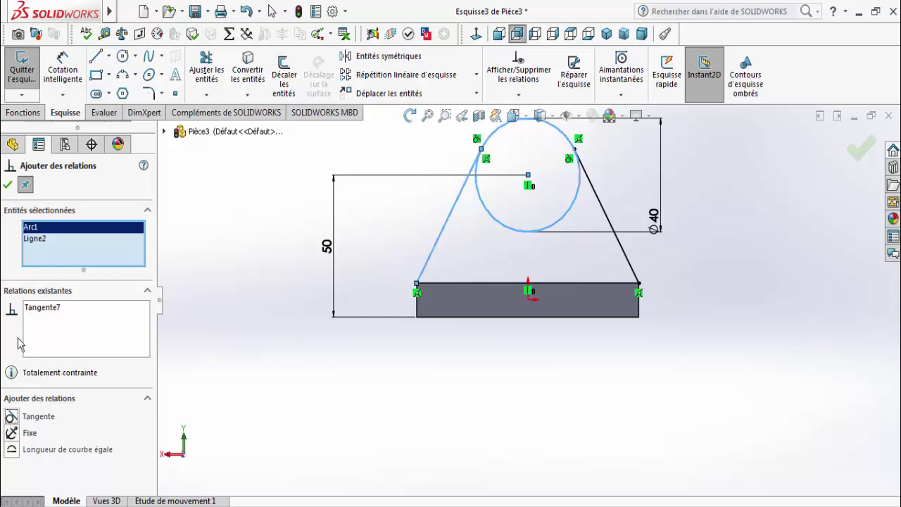
left_click(8, 187)
Step: Trim away the circle's lower arc and convert the base's top edge into a sketch line
left_click(220, 57)
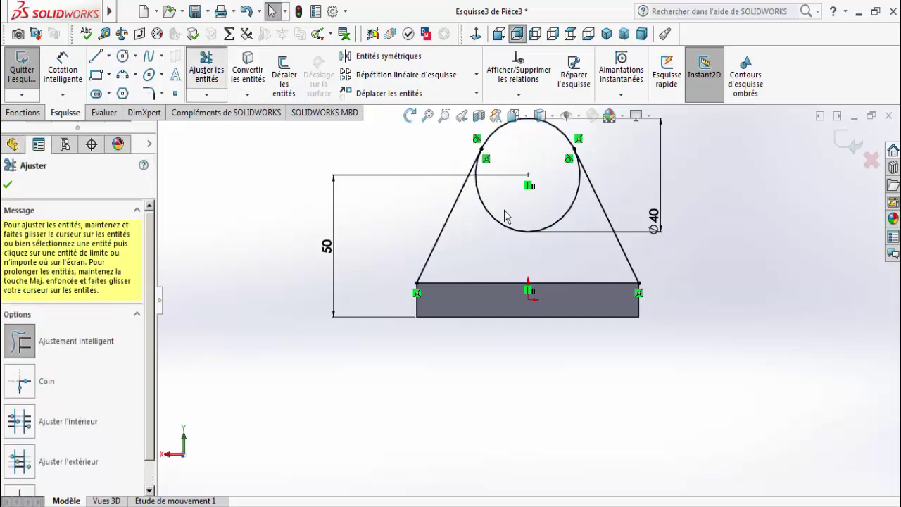
left_click_drag(519, 207, 490, 228)
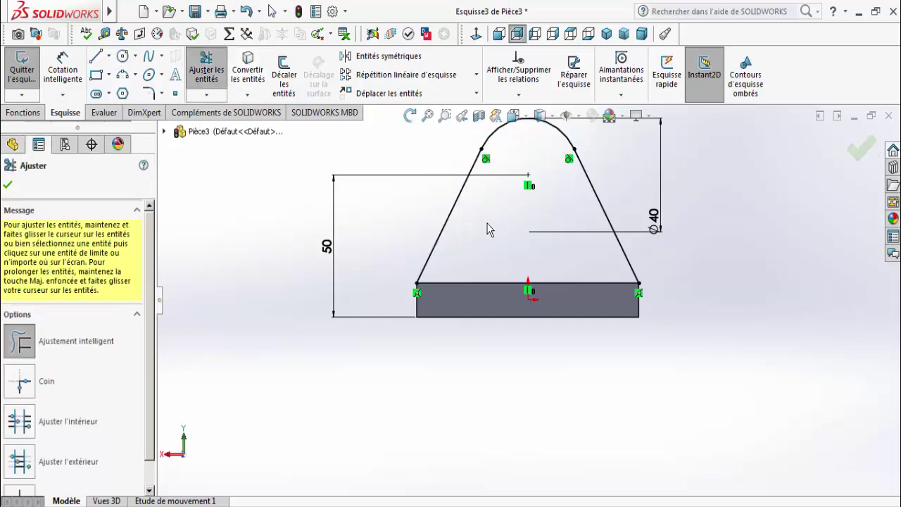
left_click(8, 185)
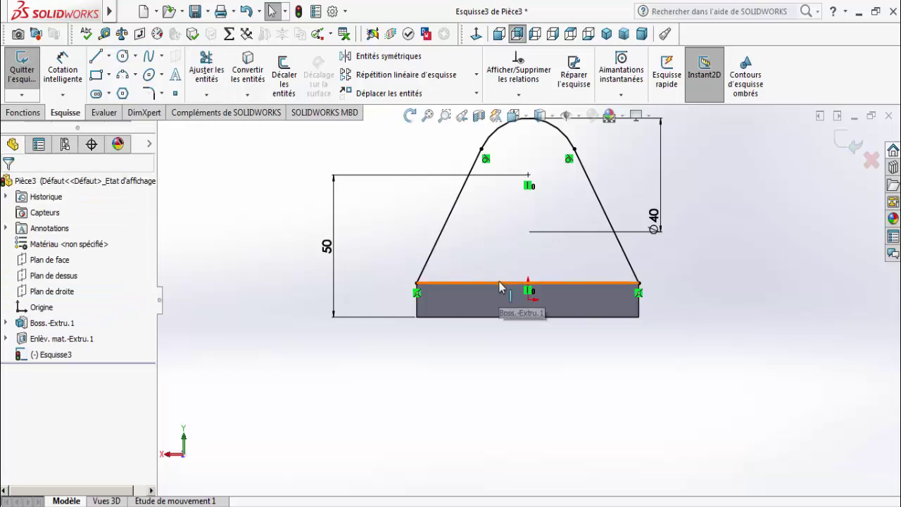
left_click(498, 283)
left_click(250, 60)
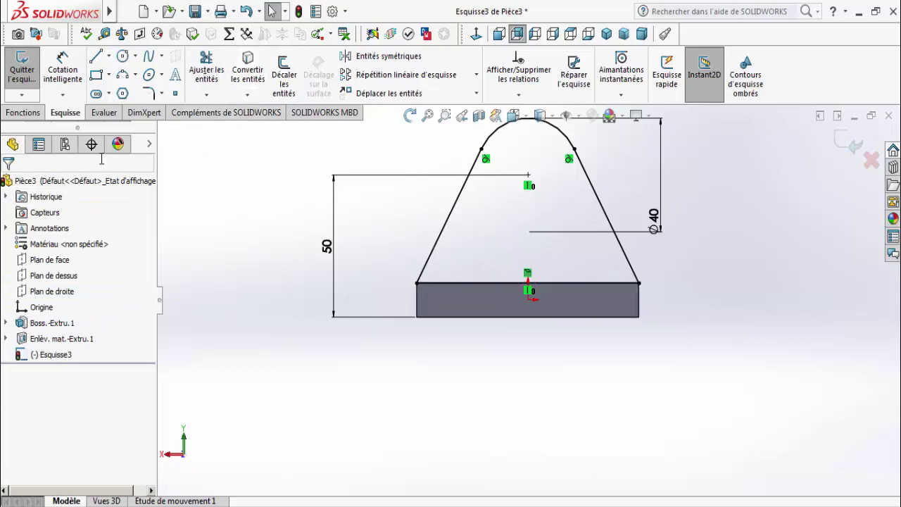
Step: Extrude the upright profile 10 mm in the reversed direction onto the base
left_click(23, 112)
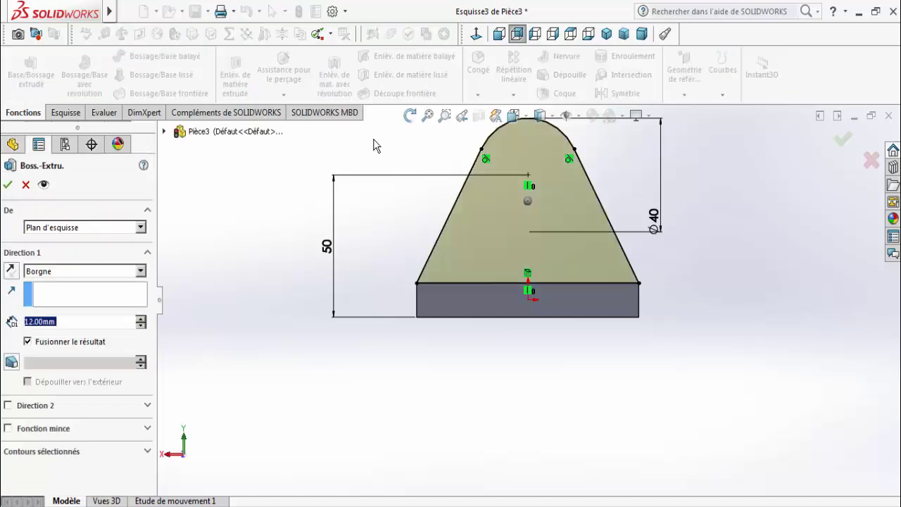
left_click(10, 272)
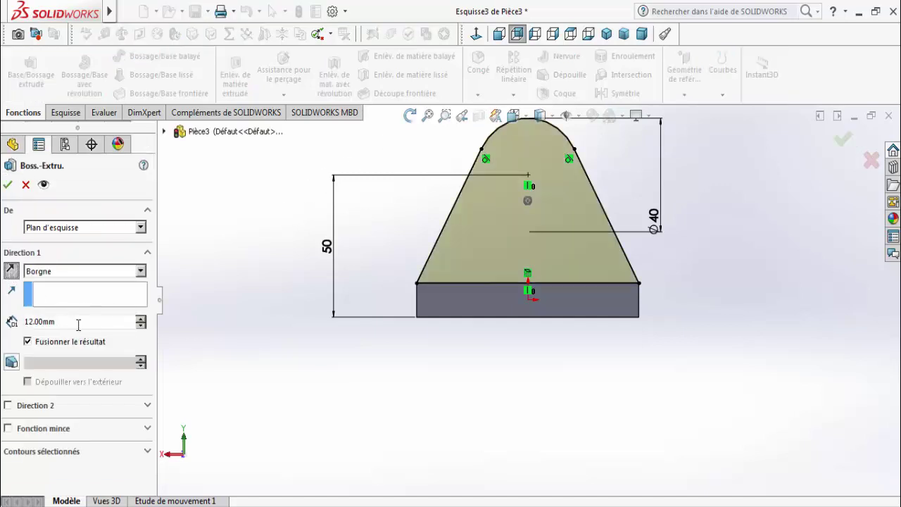
type("1")
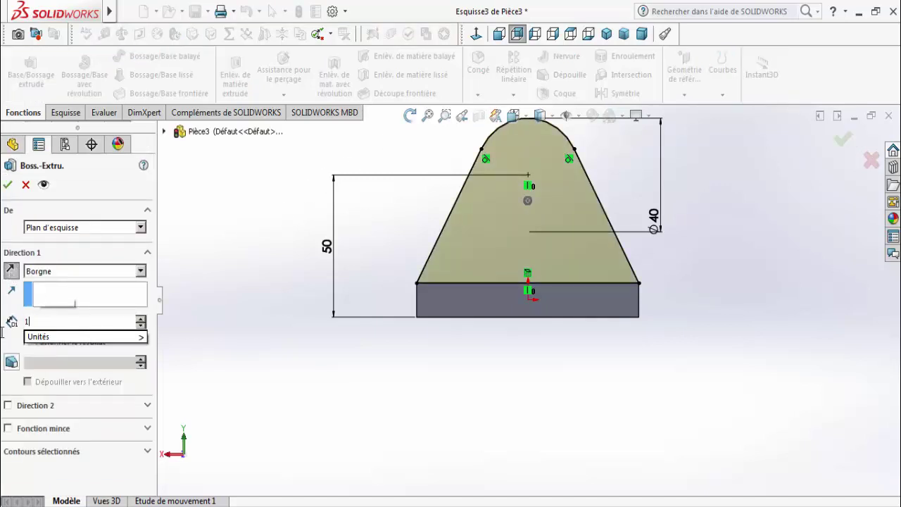
type("0")
key("Return")
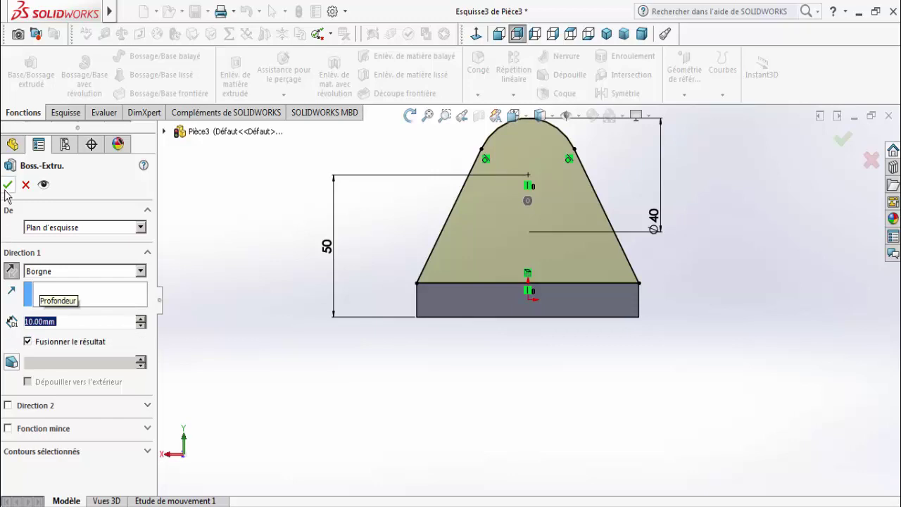
left_click(8, 185)
left_click(410, 115)
mouse_move(407, 179)
left_mouse_down()
mouse_move(323, 205)
mouse_move(343, 205)
left_mouse_up()
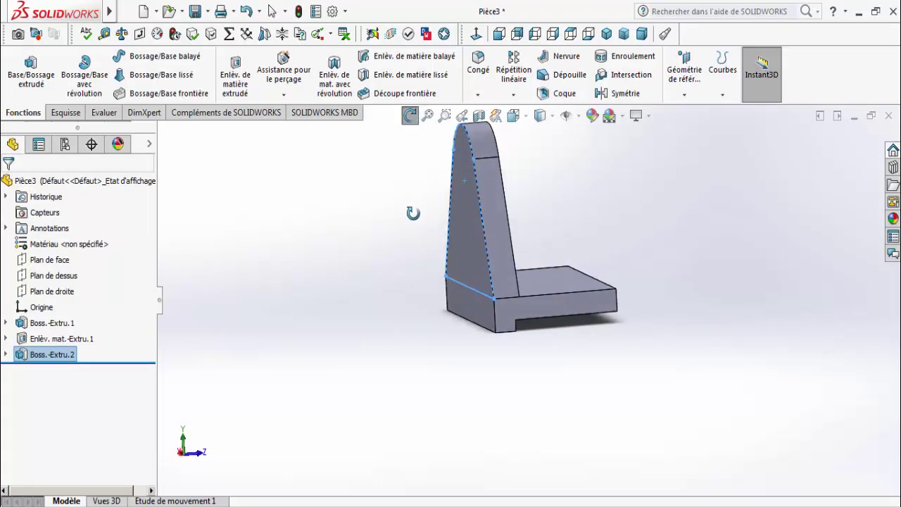
Step: Start a new sketch on the upright's flat face, viewed normal to it
key("Escape")
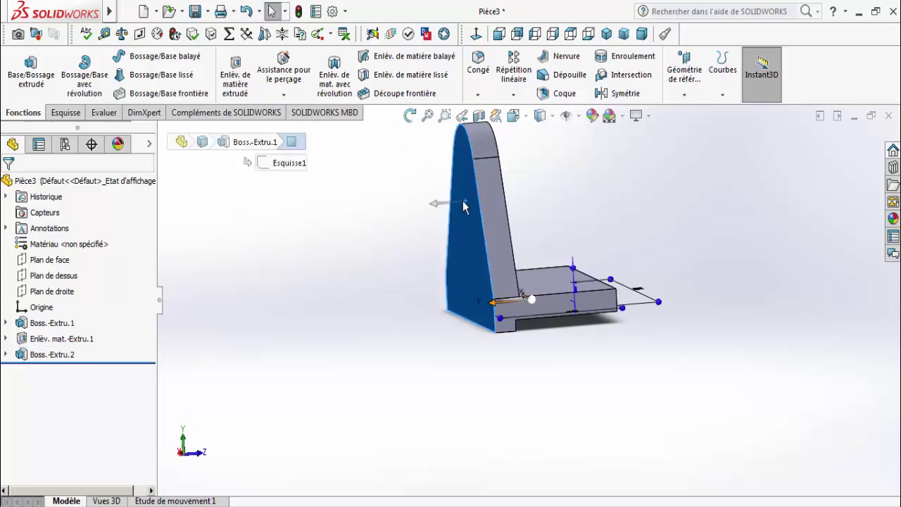
left_click(468, 211)
left_click(65, 113)
left_click(22, 70)
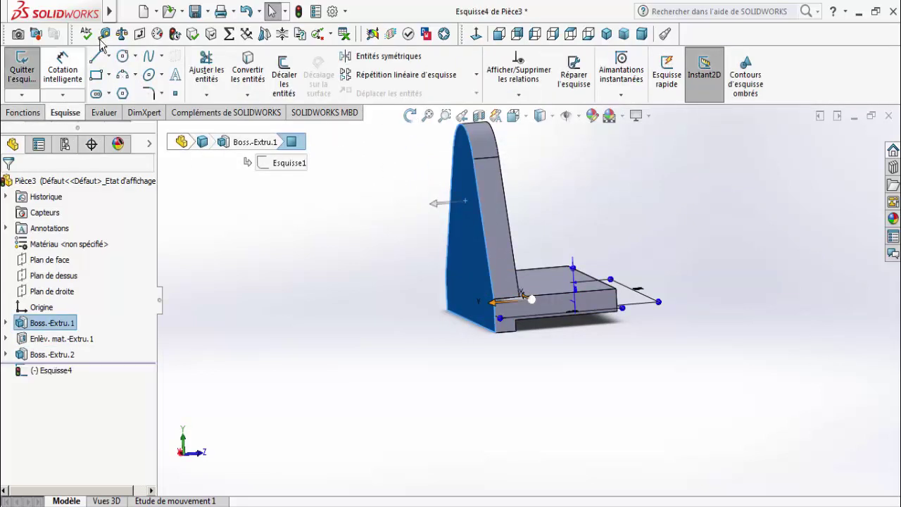
left_click(474, 35)
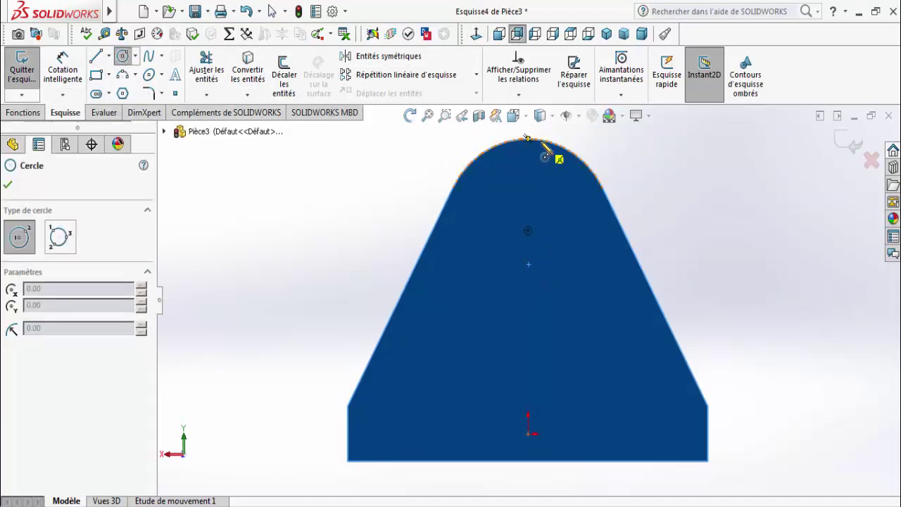
Step: Draw a circle at the upright's rounded top and dimension its diameter to 40 mm
left_click(527, 230)
left_click(485, 188)
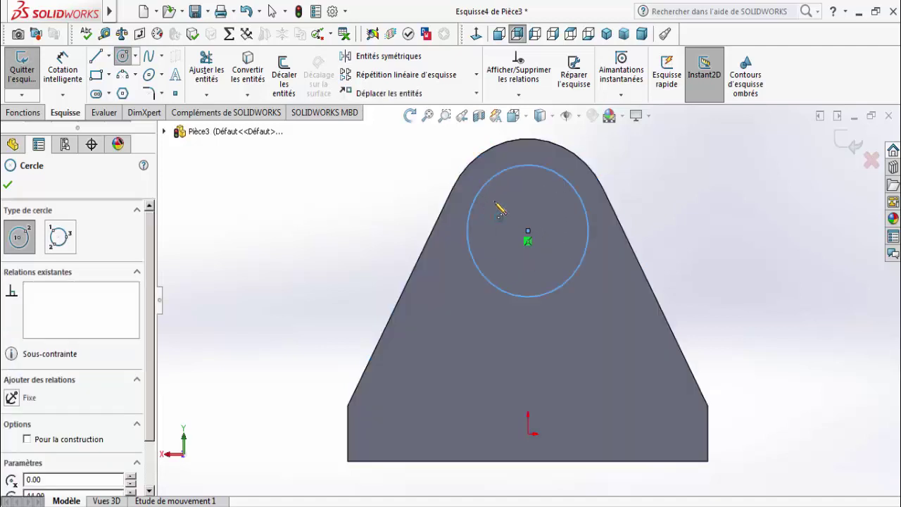
right_click(492, 201)
left_click(504, 203)
left_click(47, 68)
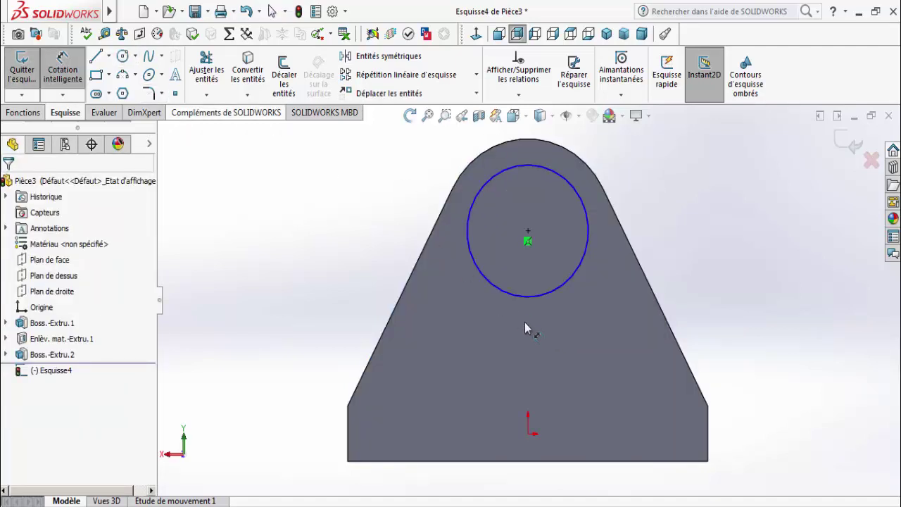
left_click(537, 296)
left_click(538, 338)
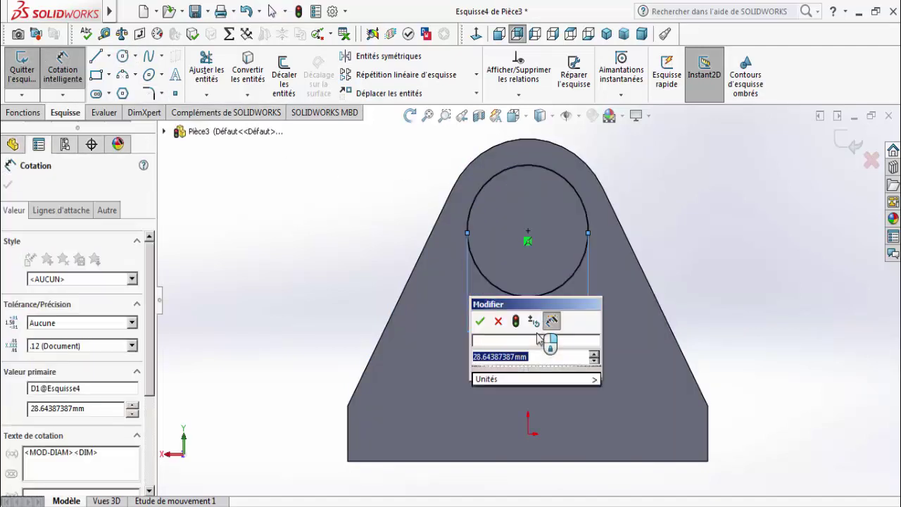
type("40")
key("Return")
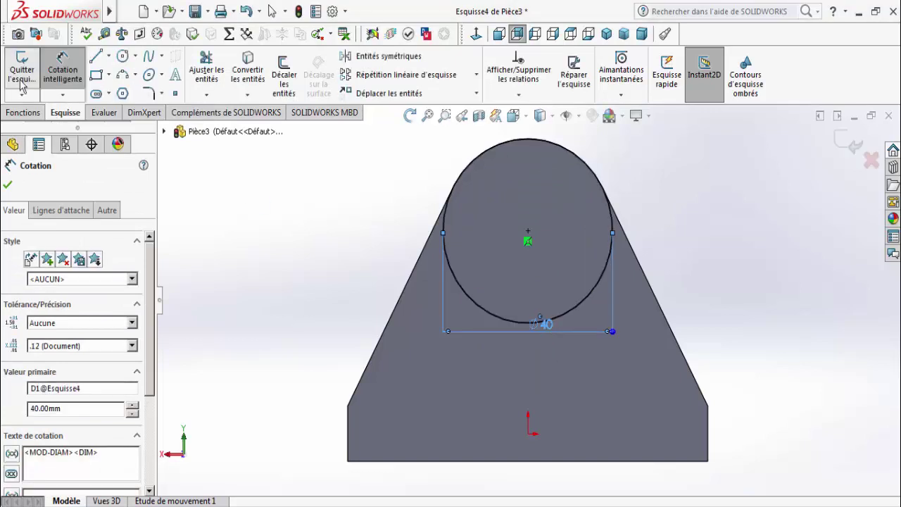
Step: Extrude the Ø40 circle 30 mm as a boss, creating Boss.-Extru.3
left_click(22, 112)
left_click(31, 67)
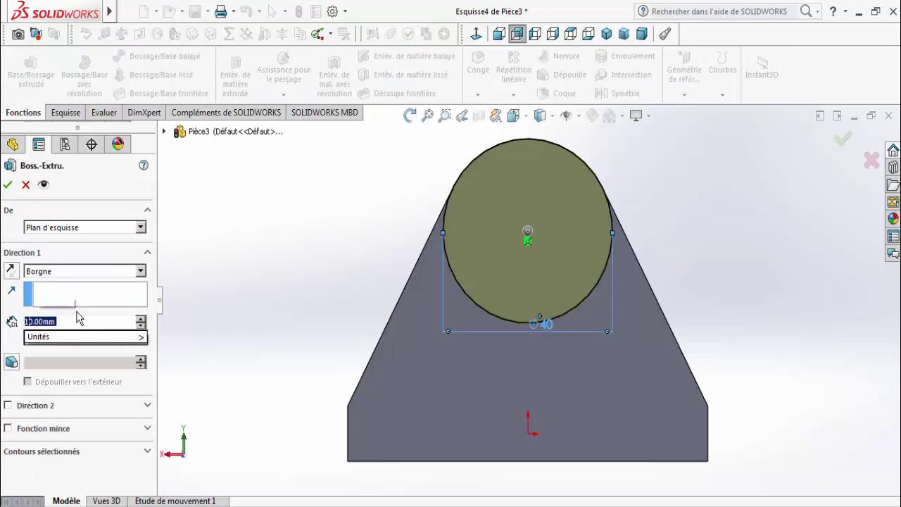
type("30")
key("Return")
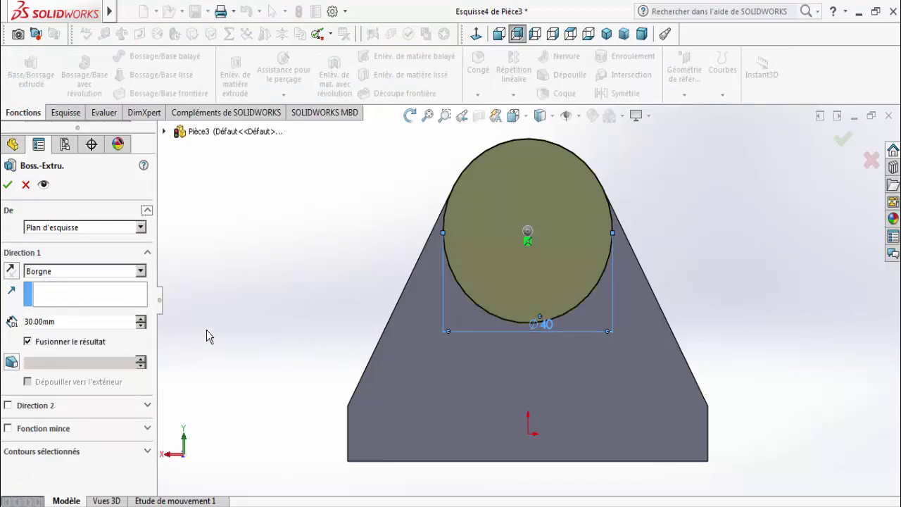
left_click(8, 184)
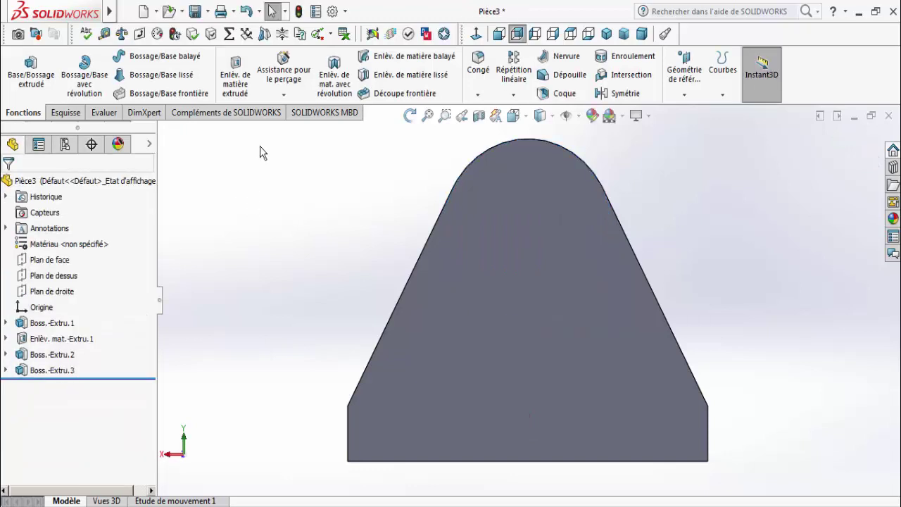
left_click(410, 115)
mouse_move(401, 148)
left_mouse_down()
mouse_move(292, 199)
mouse_move(331, 184)
left_mouse_up()
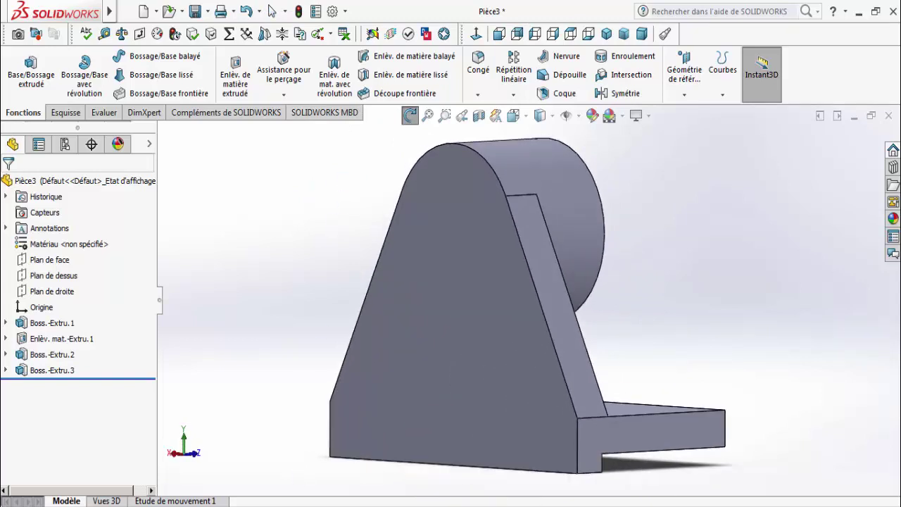
key("alt+Tab")
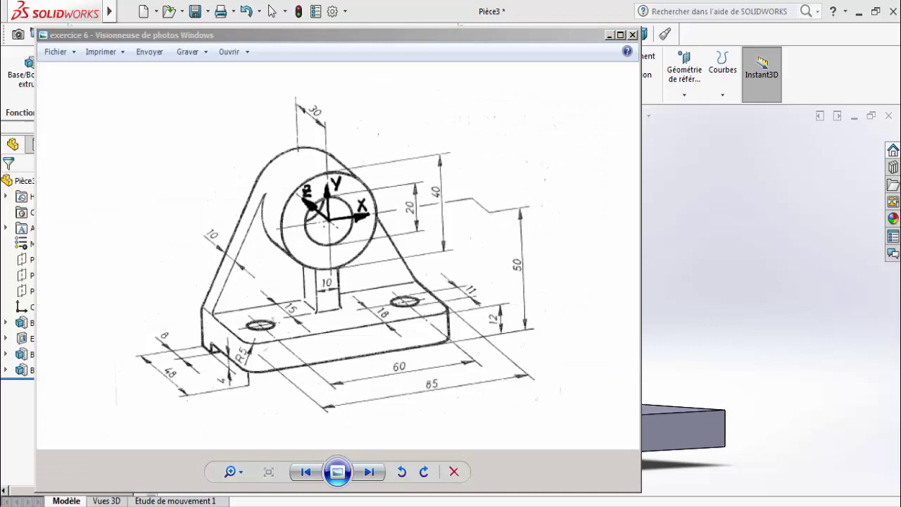
key("alt+Tab")
Step: Start a sketch on the upright's front face and draw a circle centred on the arc centre
left_click(411, 121)
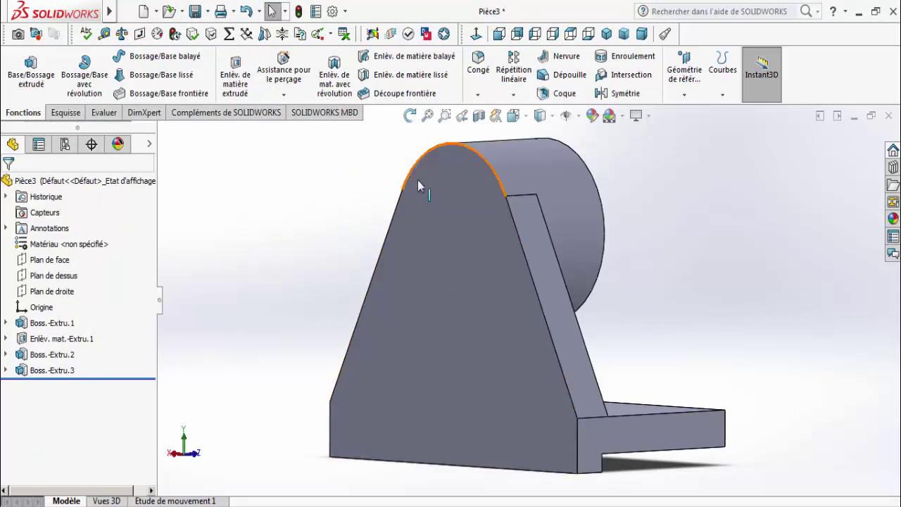
left_click(436, 184)
left_click(65, 113)
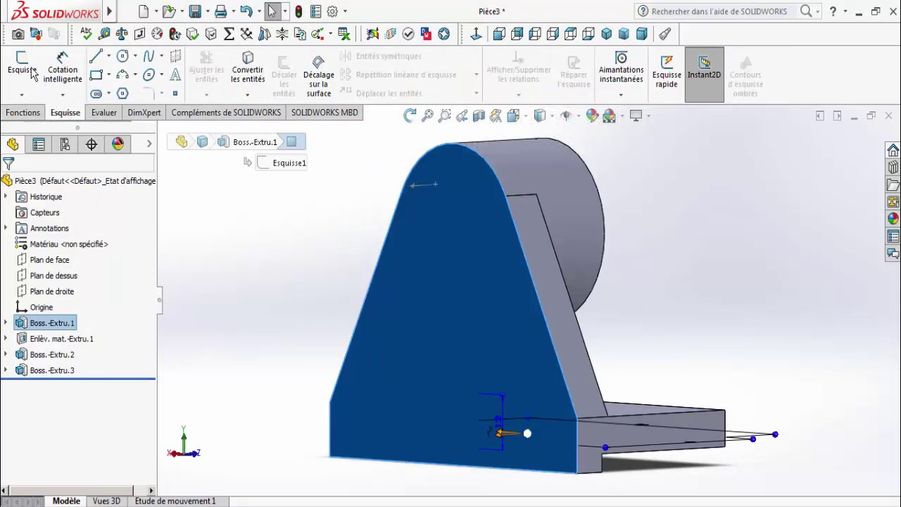
left_click(22, 70)
left_click(122, 56)
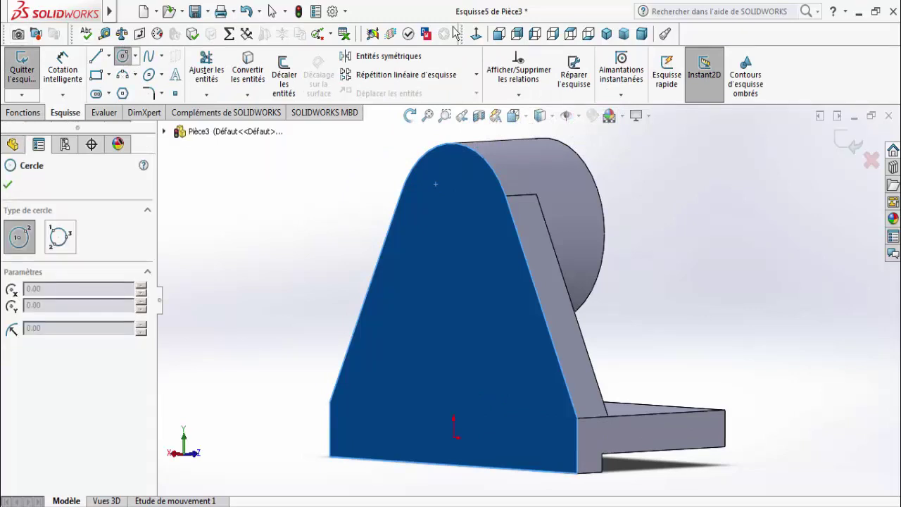
left_click(475, 34)
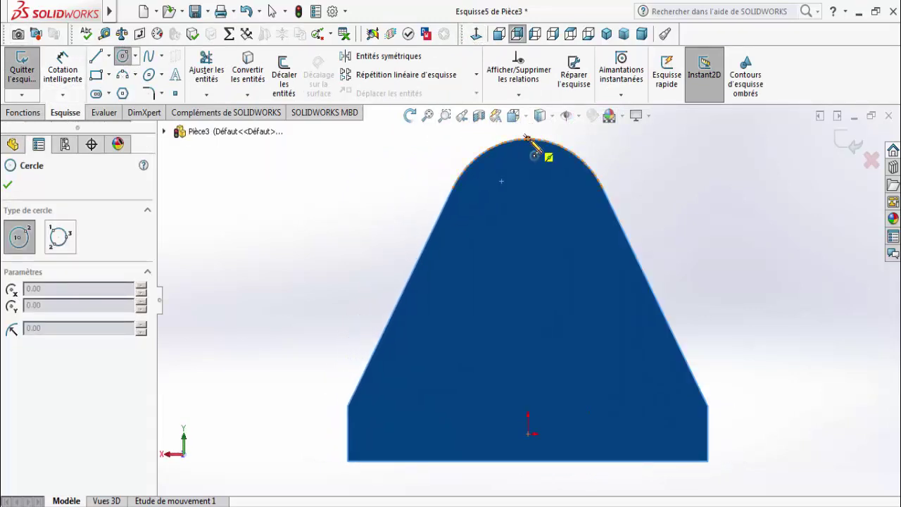
left_click(528, 231)
left_click(485, 204)
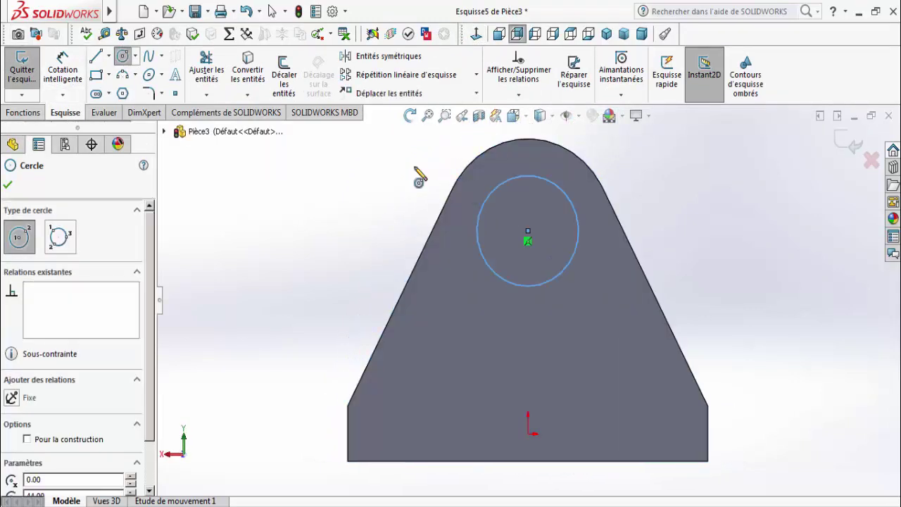
Step: Dimension the circle's diameter to 20 mm
left_click(62, 58)
left_click(568, 280)
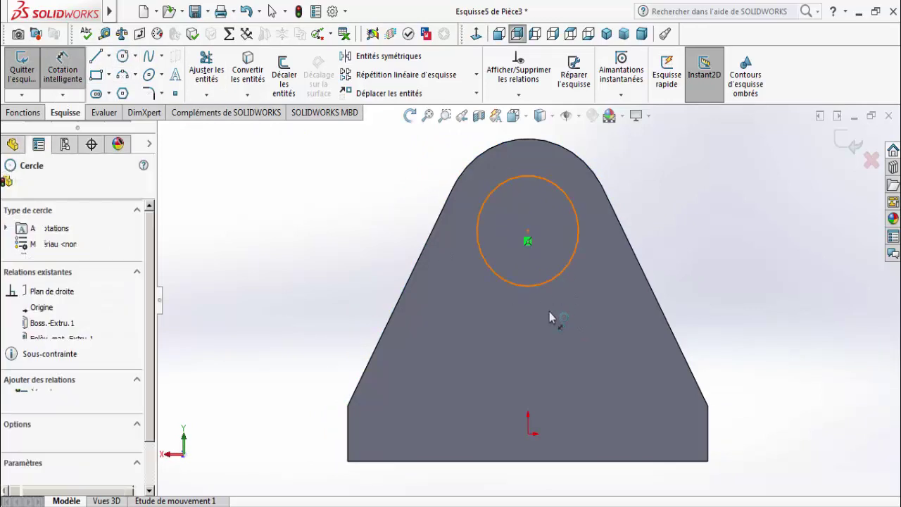
left_click(550, 315)
type("20")
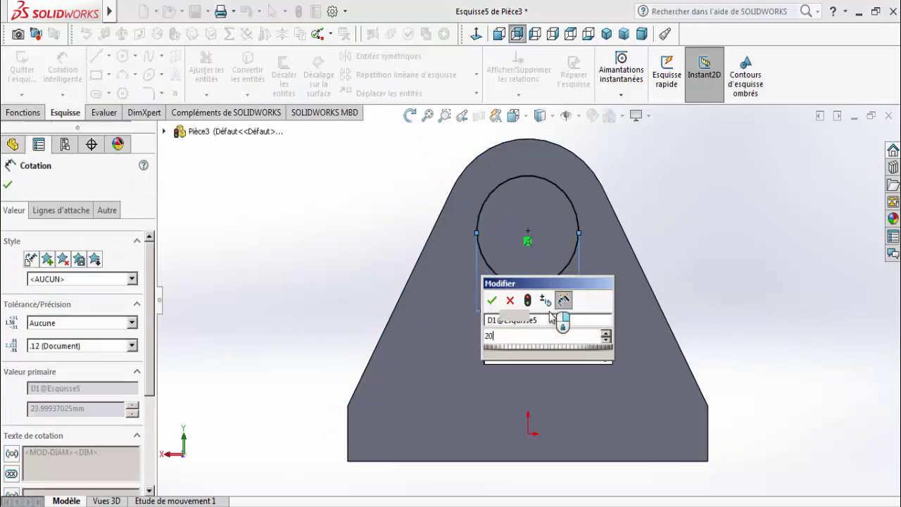
key("Return")
left_click(8, 184)
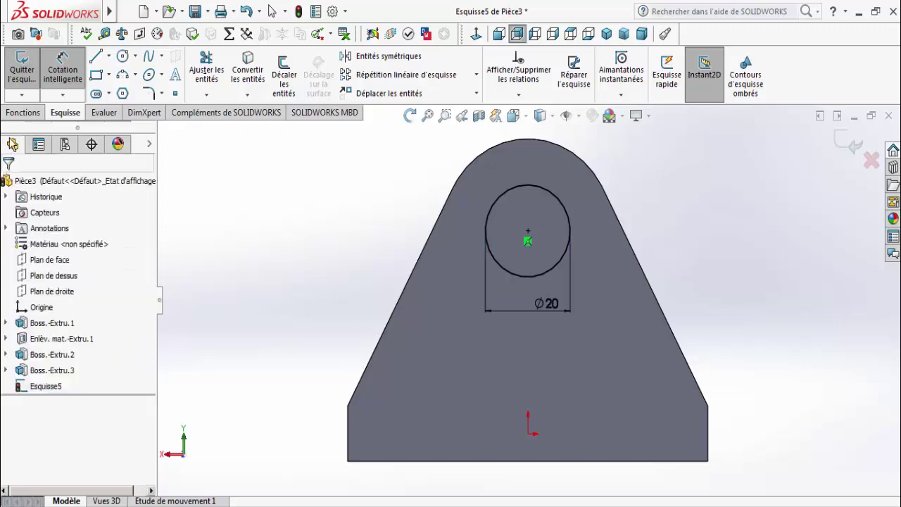
Step: Cut the Ø20 circle into the part as an extruded cut
left_click(22, 113)
left_click(235, 74)
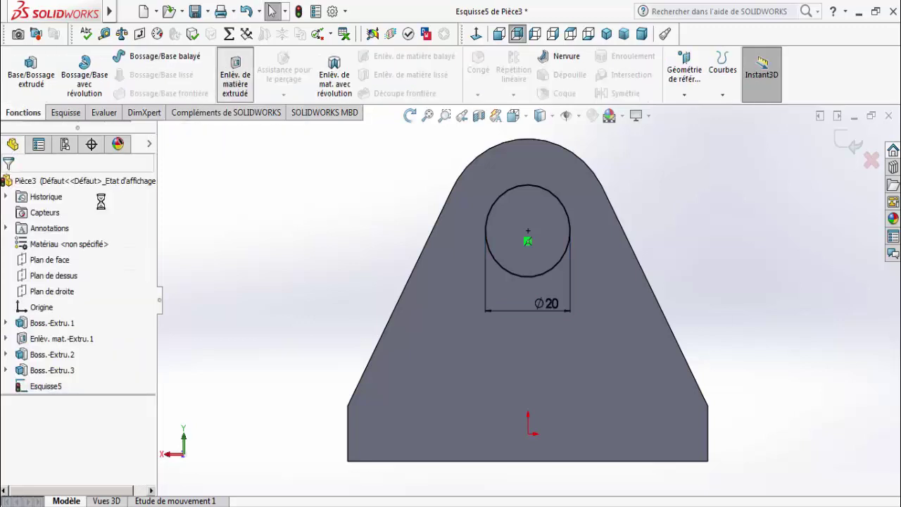
left_click(6, 186)
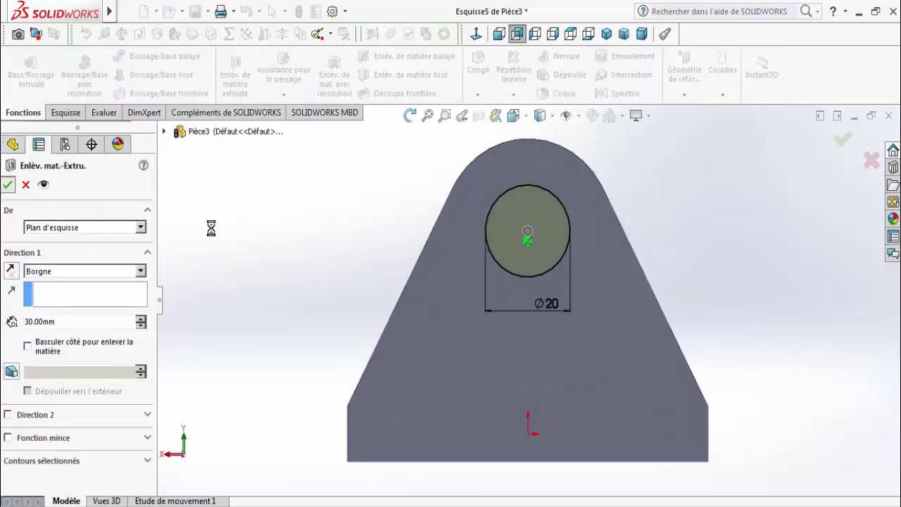
Step: Orbit the part and start a new sketch on the upright's tapered face
left_click(409, 115)
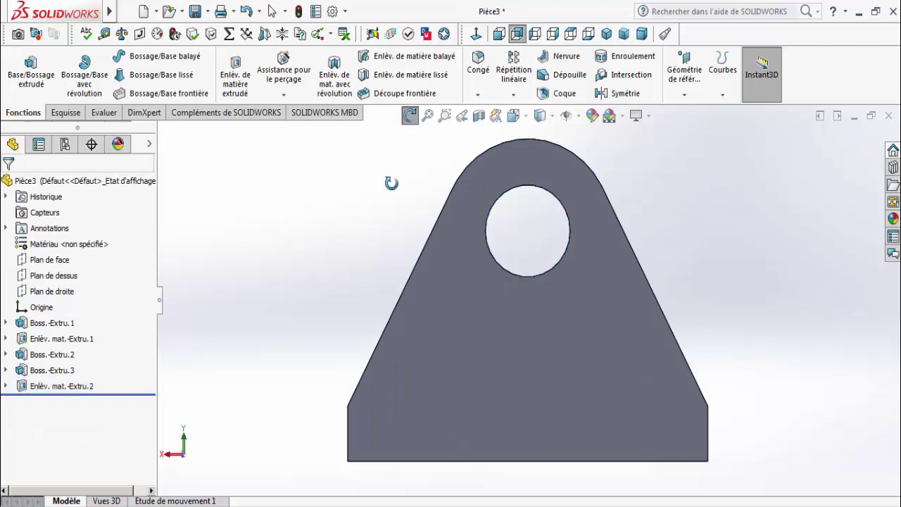
mouse_move(388, 181)
left_mouse_down()
mouse_move(287, 227)
mouse_move(296, 251)
mouse_move(275, 245)
left_mouse_up()
key("f")
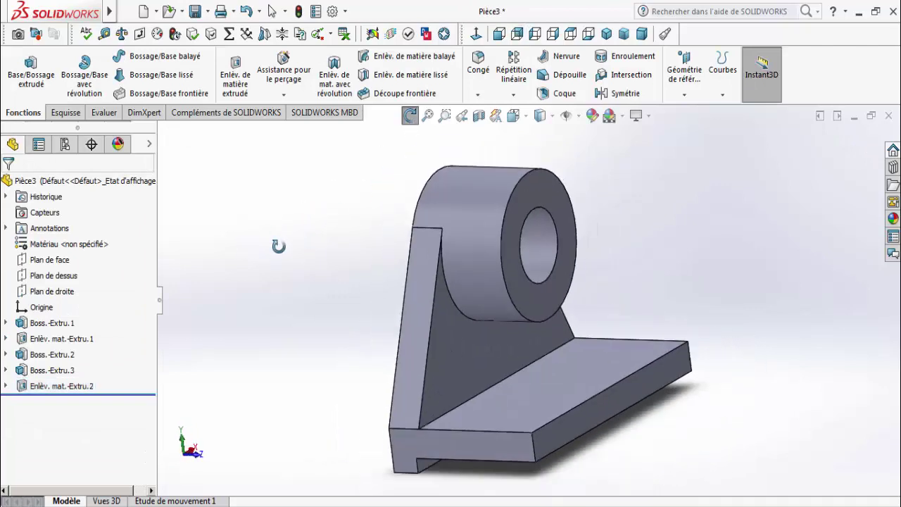
left_click(410, 116)
left_click(477, 326)
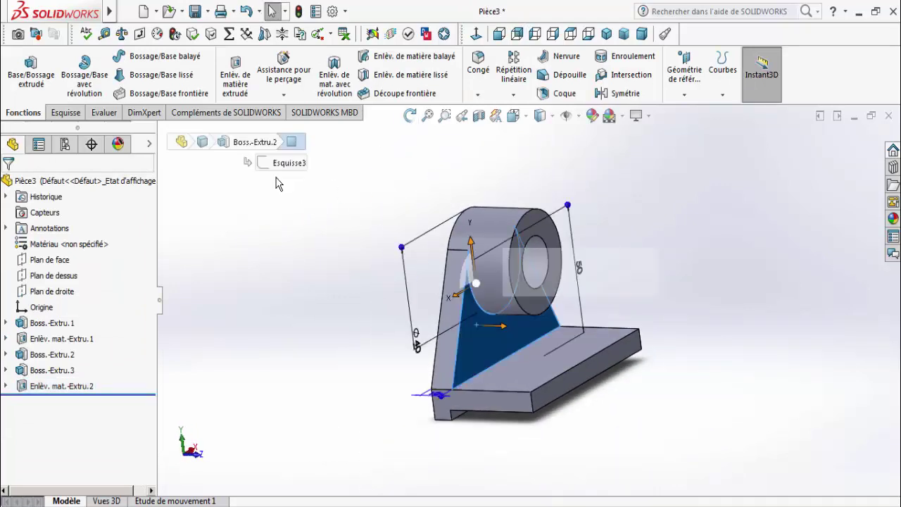
left_click(65, 112)
left_click(36, 63)
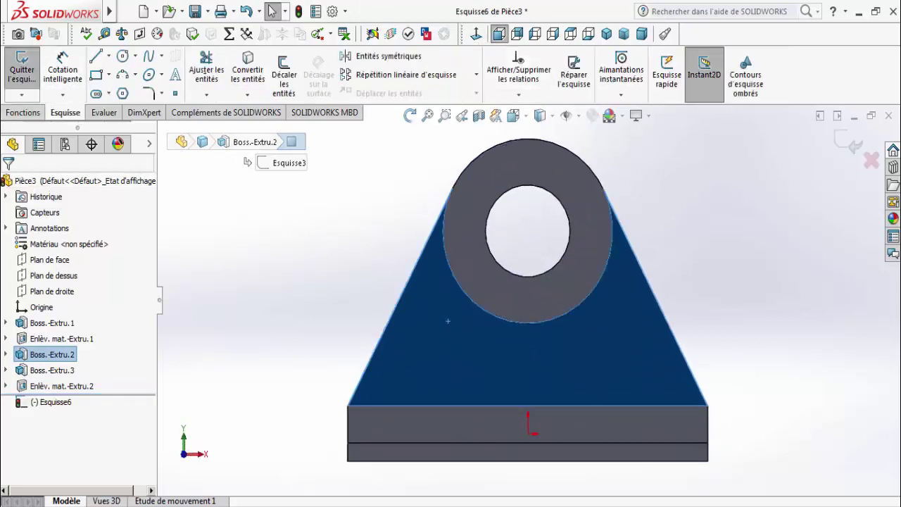
Step: Check the reference drawing, then convert the boss's outer circular edge into the sketch
left_click(338, 479)
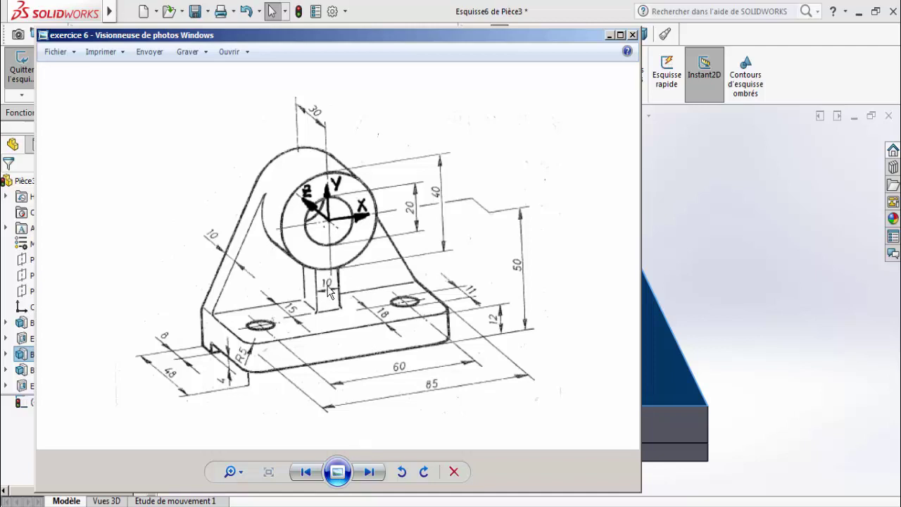
key("alt+Tab")
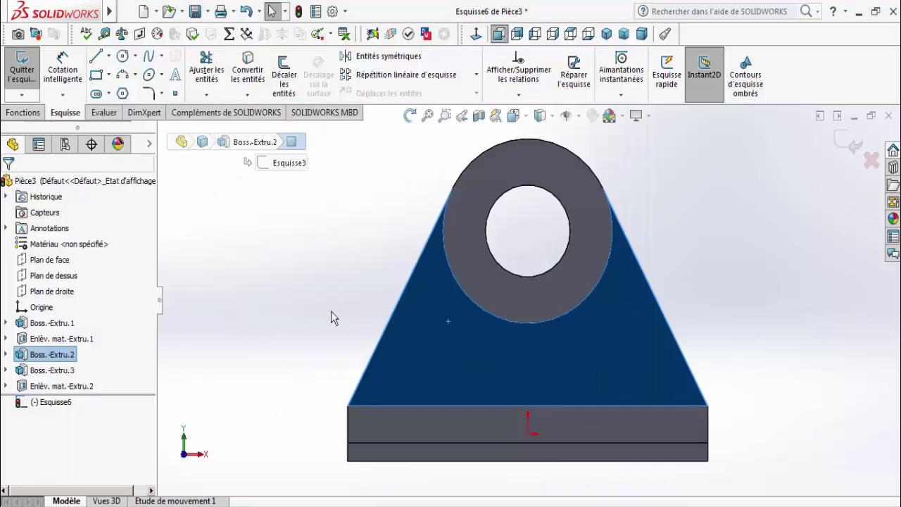
left_click(519, 324)
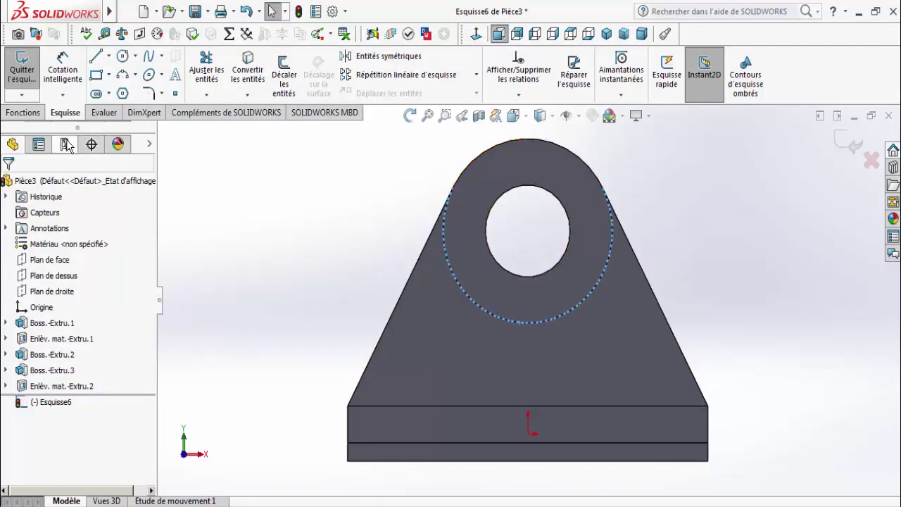
left_click(251, 69)
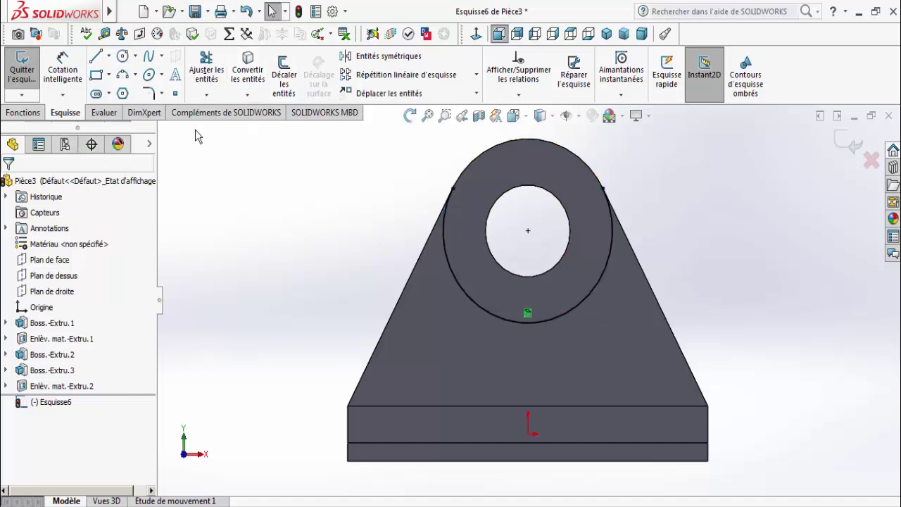
left_click(100, 55)
Step: Draw a vertical line from the circle down to the base top, plus a vertical centre construction line
left_click(488, 314)
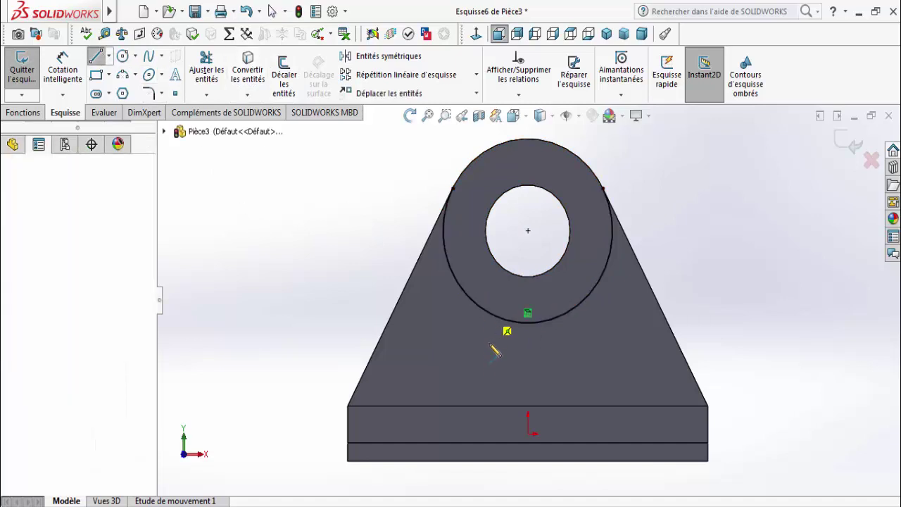
left_click(488, 415)
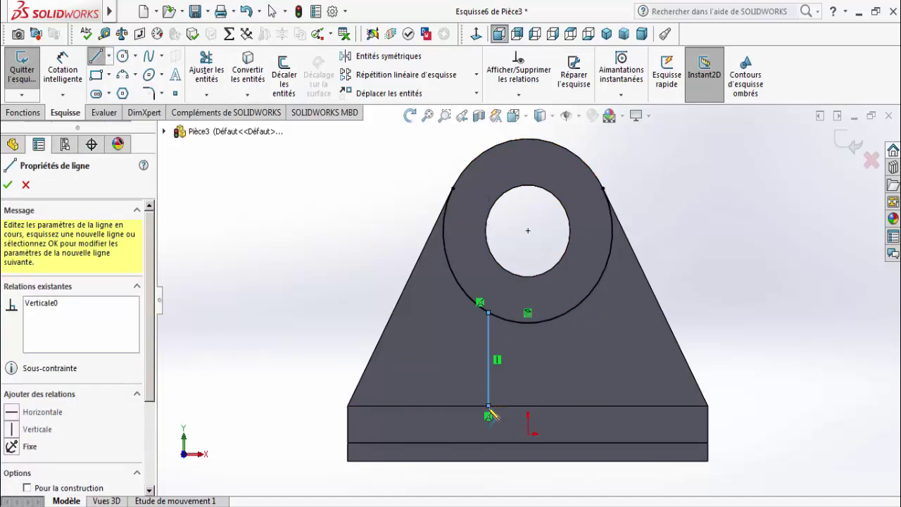
right_click(489, 416)
left_click(501, 380)
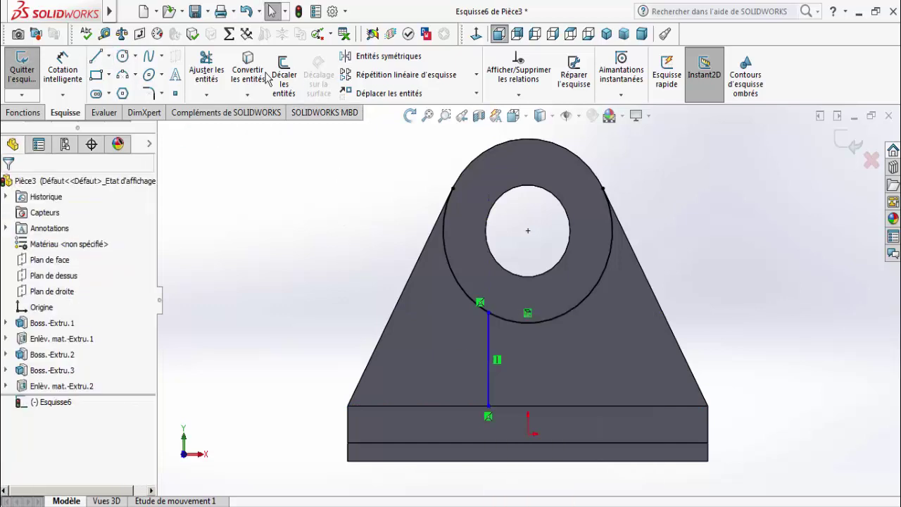
left_click(109, 56)
left_click(137, 91)
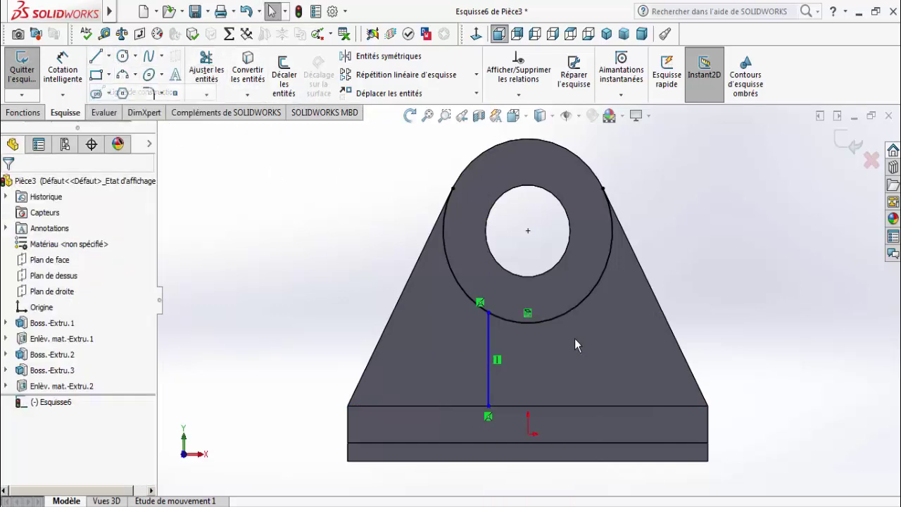
left_click(528, 324)
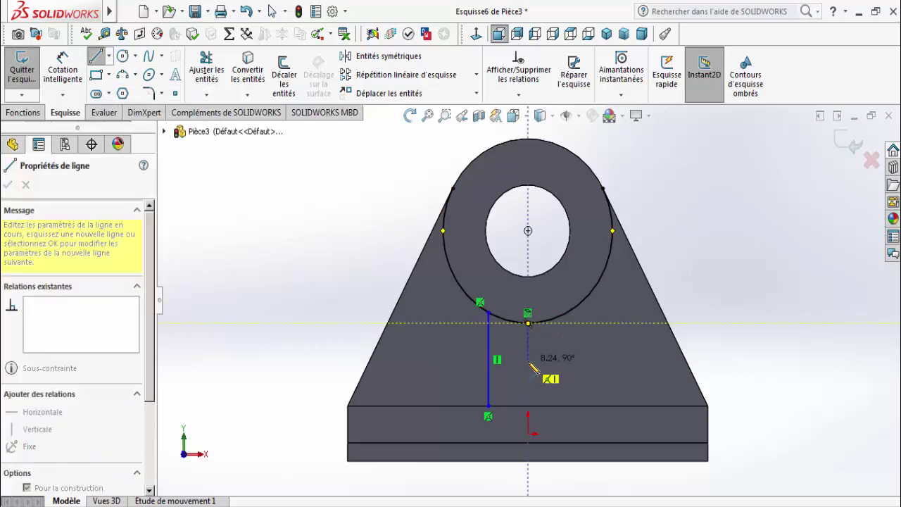
right_click(528, 361)
left_click(556, 388)
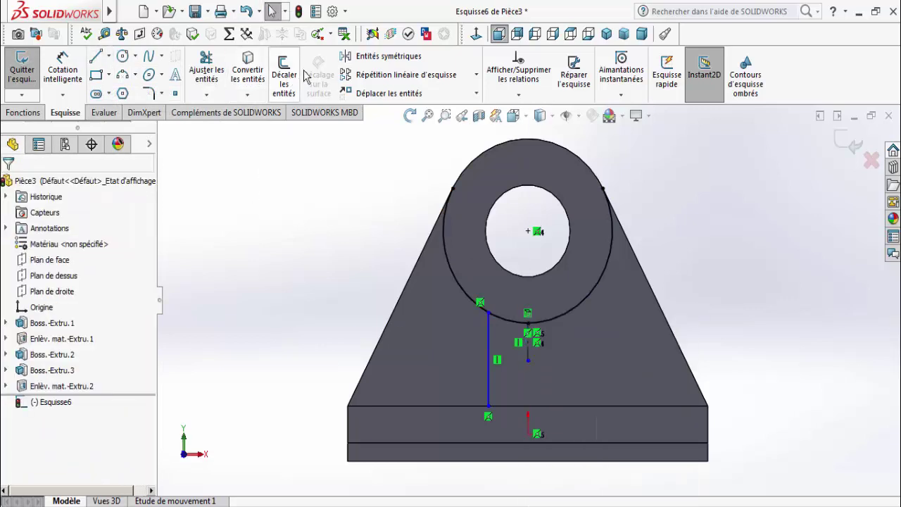
Step: Mirror the vertical line about the construction line and close the web with a bottom line
left_click(387, 56)
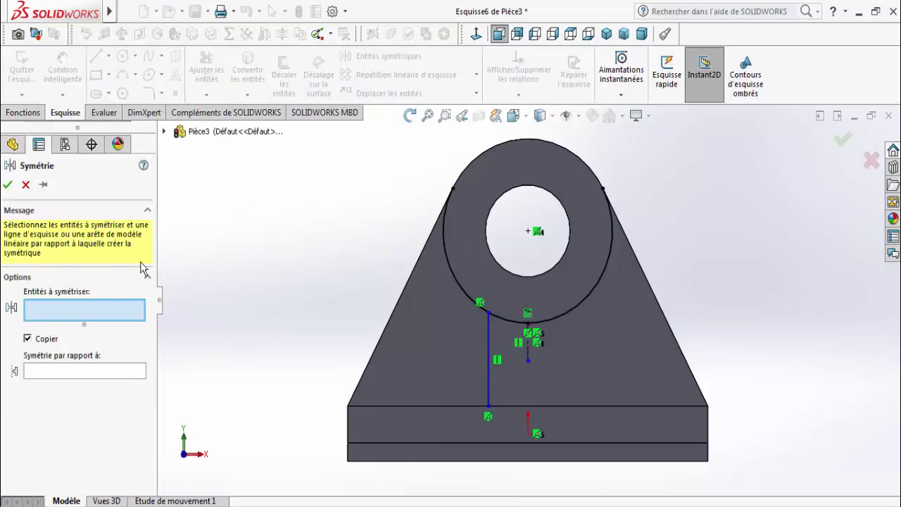
left_click(487, 384)
left_click(99, 373)
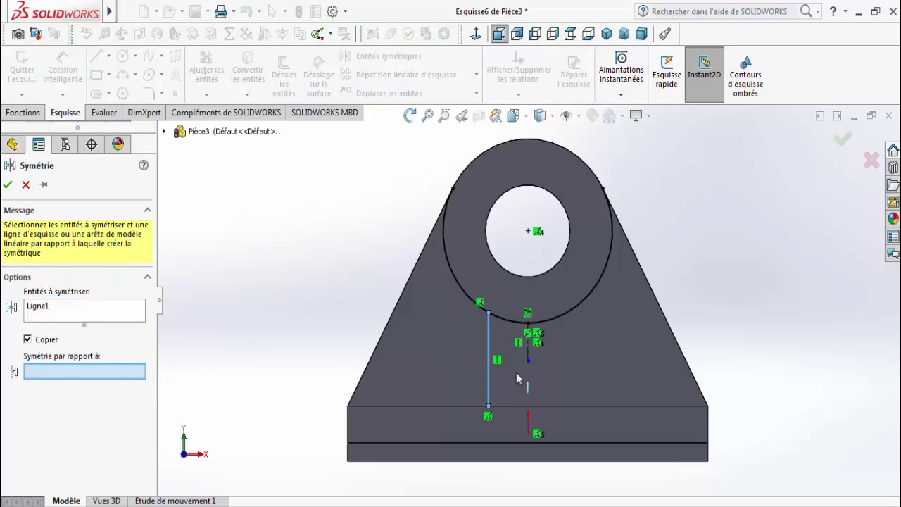
left_click(529, 348)
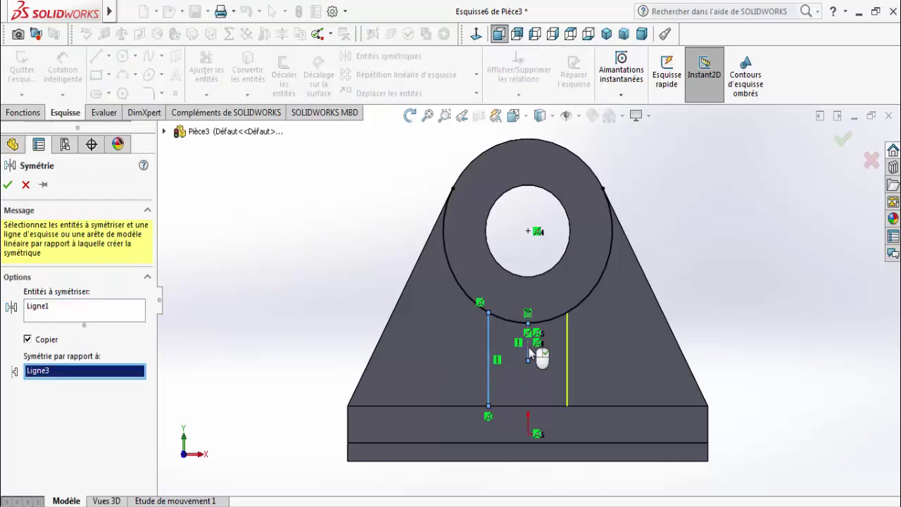
left_click(7, 185)
left_click(97, 56)
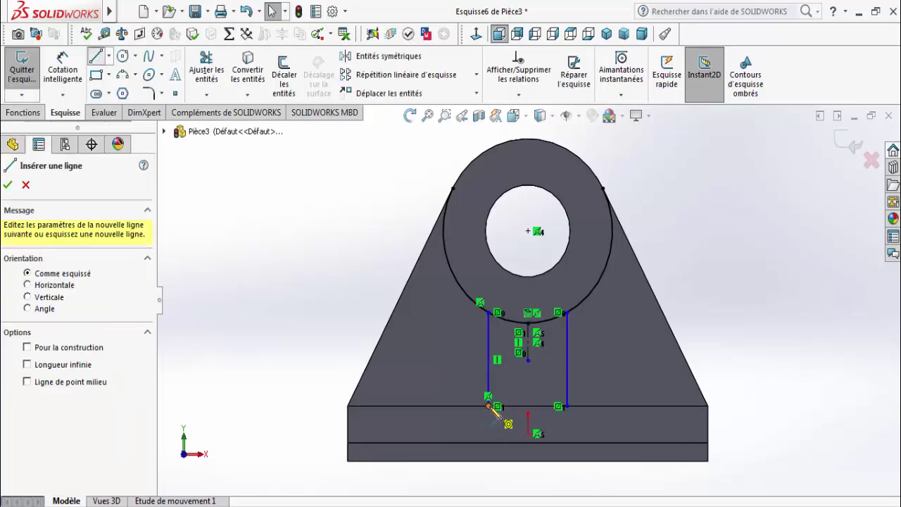
left_click(489, 406)
left_click(566, 407)
right_click(567, 407)
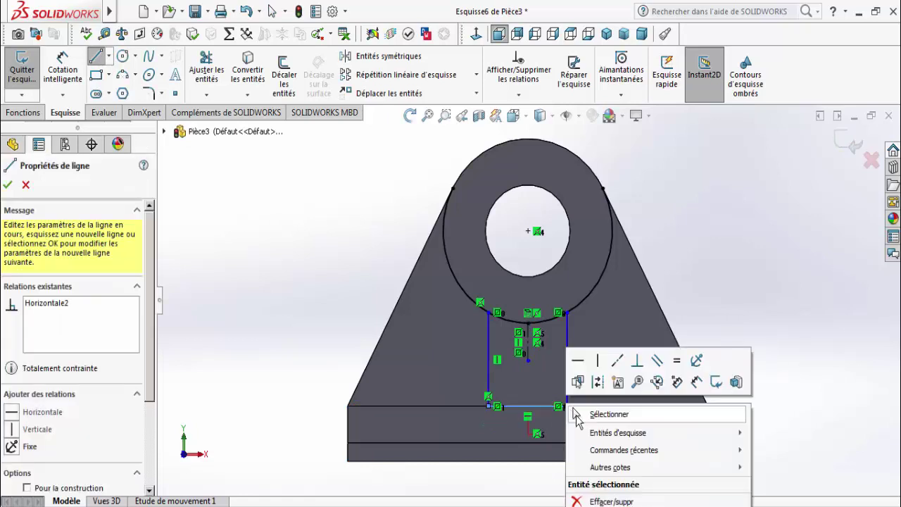
key("Escape")
key("Escape")
Step: Dimension the web's bottom line to a 10 mm width
left_click(63, 71)
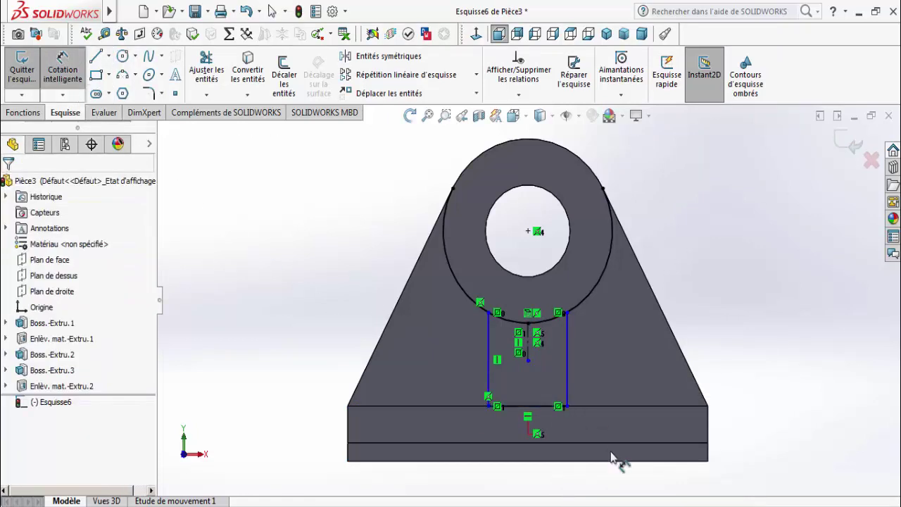
left_click(539, 422)
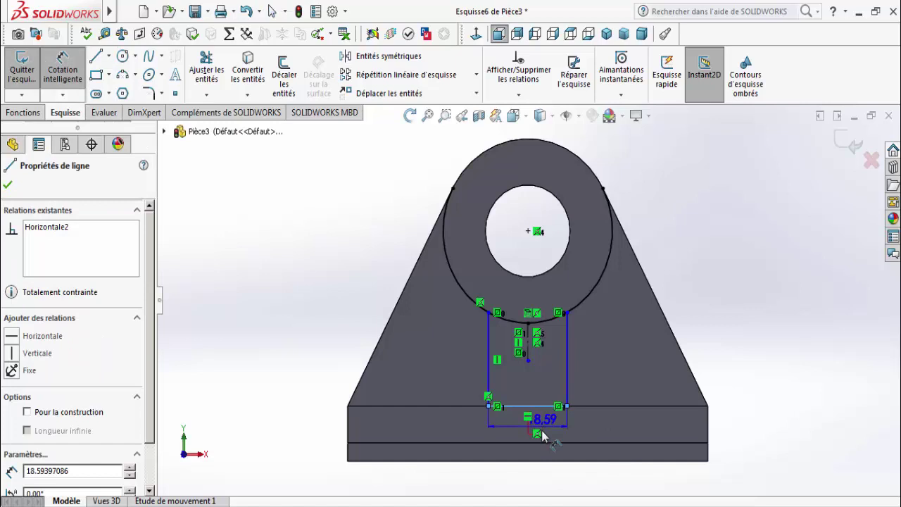
left_click(534, 482)
type("10")
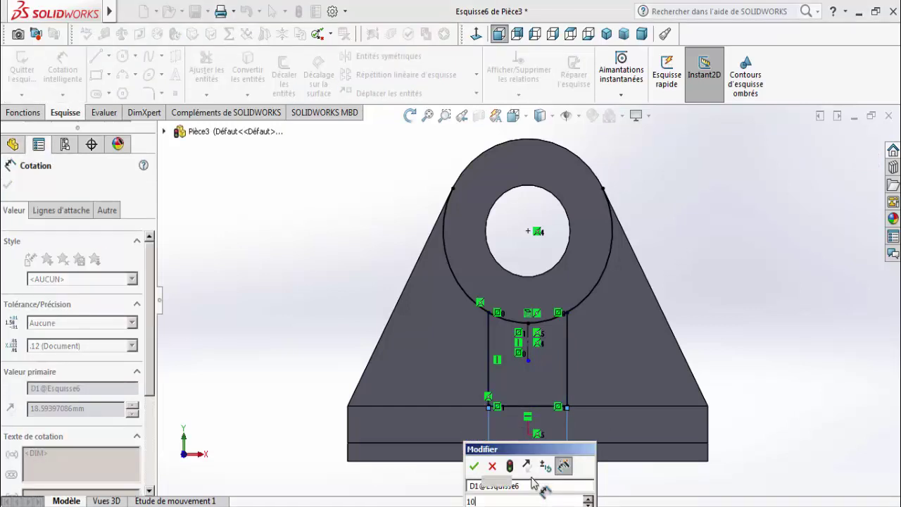
key("Return")
left_click(8, 185)
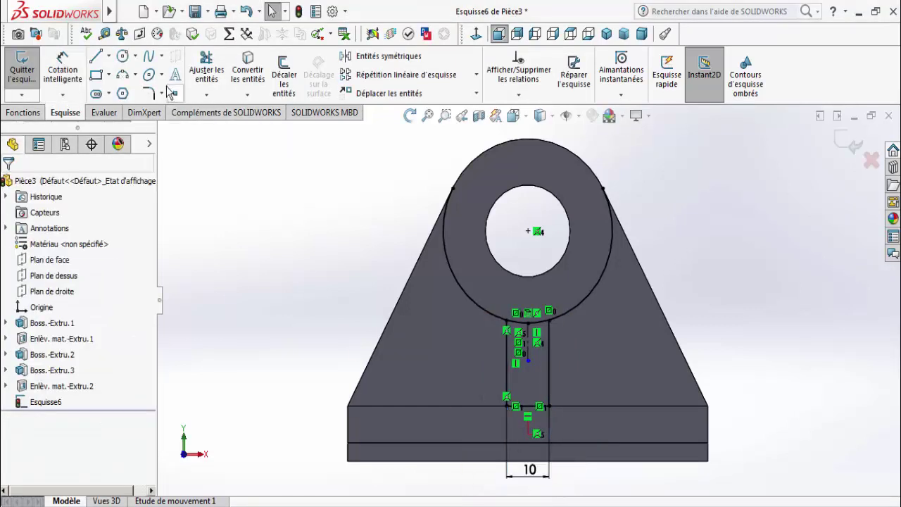
Step: Trim the conflicting arc segments from the web sketch and exit the sketch
left_click(206, 71)
left_click_drag(469, 265, 438, 298)
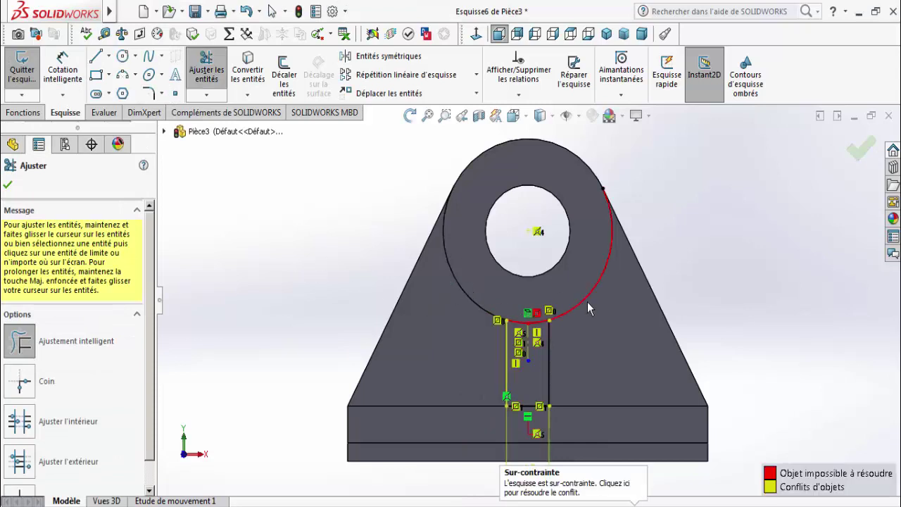
left_click_drag(571, 297, 604, 326)
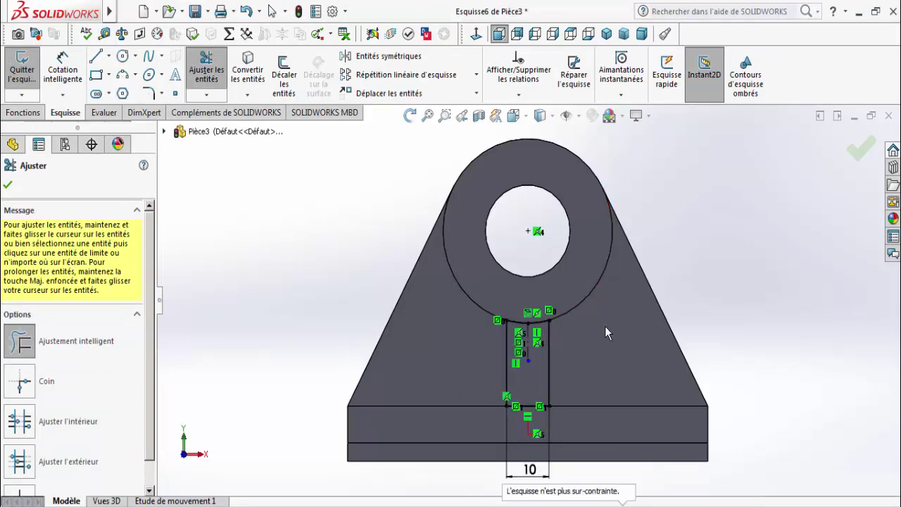
left_click(7, 187)
left_click(22, 113)
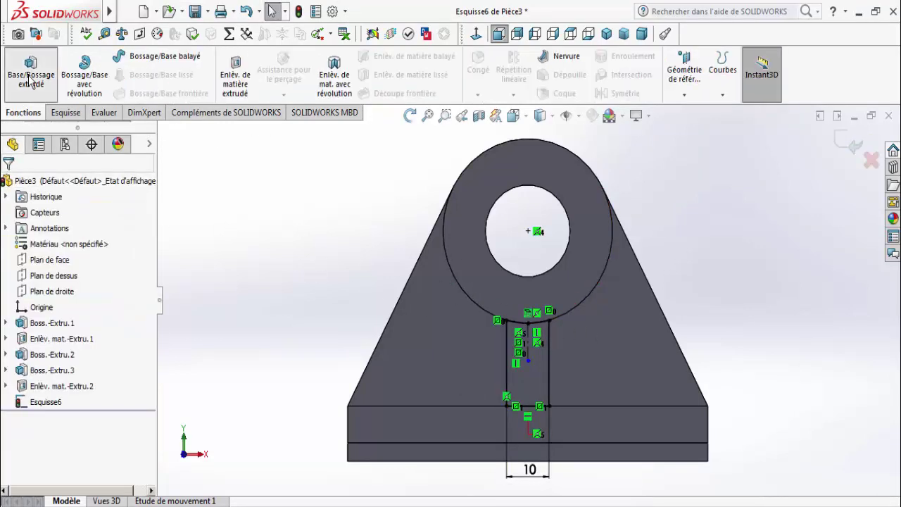
Step: Extrude the web sketch 15 mm as Boss.-Extru.4
left_click(30, 79)
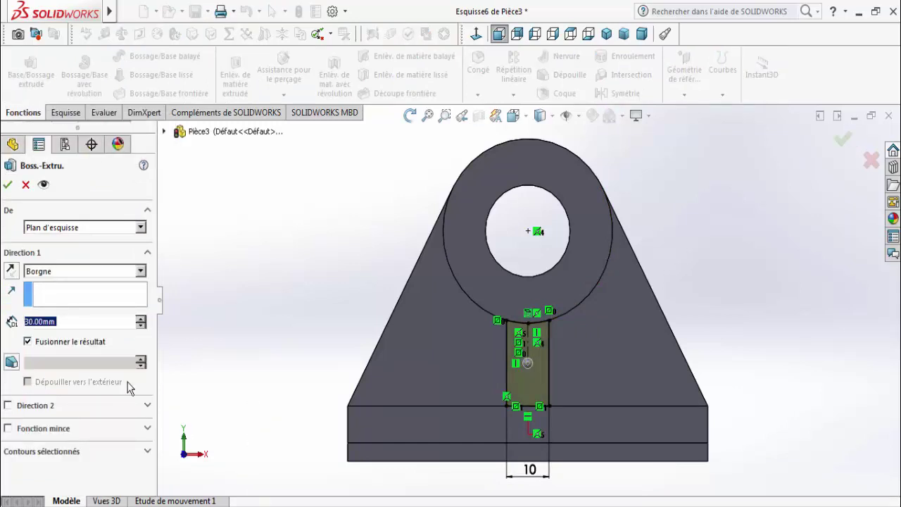
type("15")
key("Return")
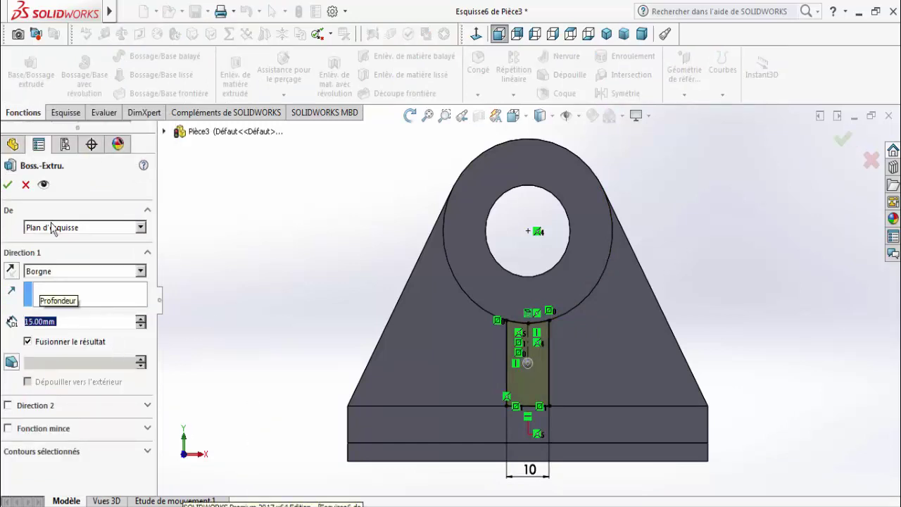
left_click(9, 184)
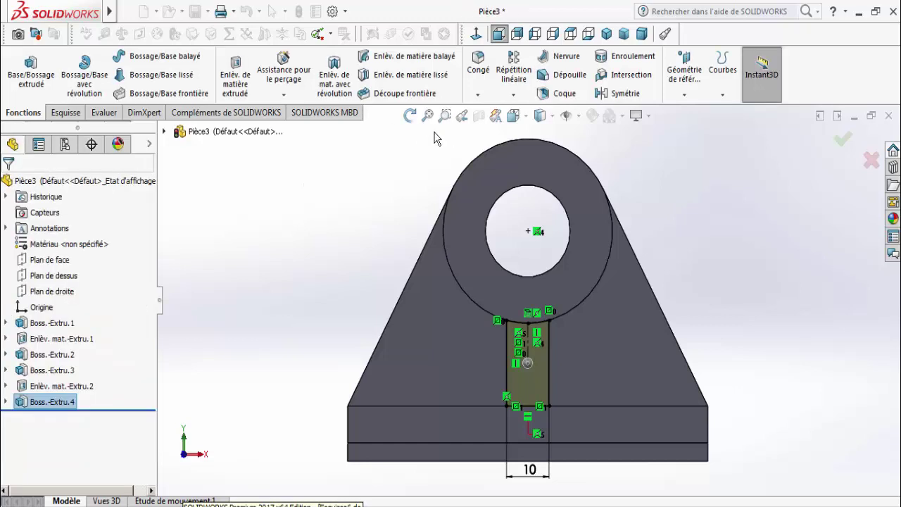
Step: Orbit to inspect the part, check the reference drawing, and select the base plate's top face
middle_click_drag(384, 176, 446, 245)
left_click_drag(446, 245, 309, 269)
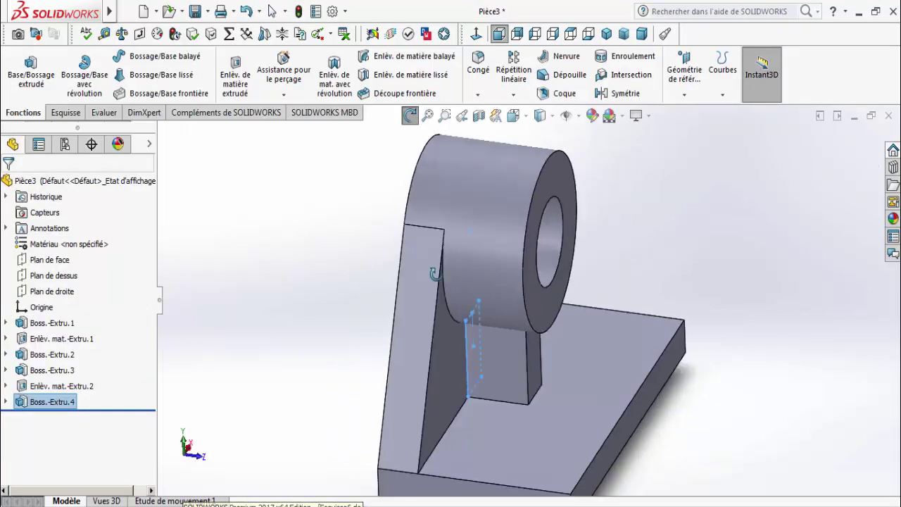
key("z")
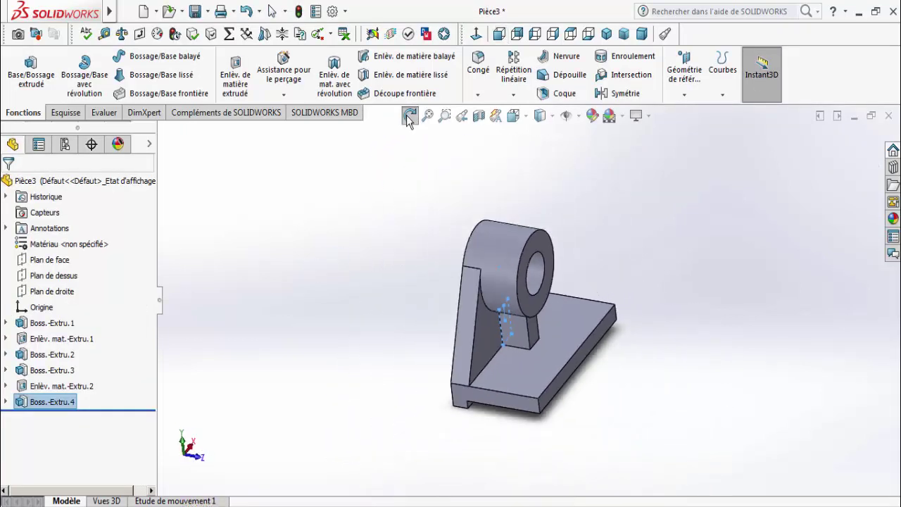
left_click(410, 114)
key("alt+Tab")
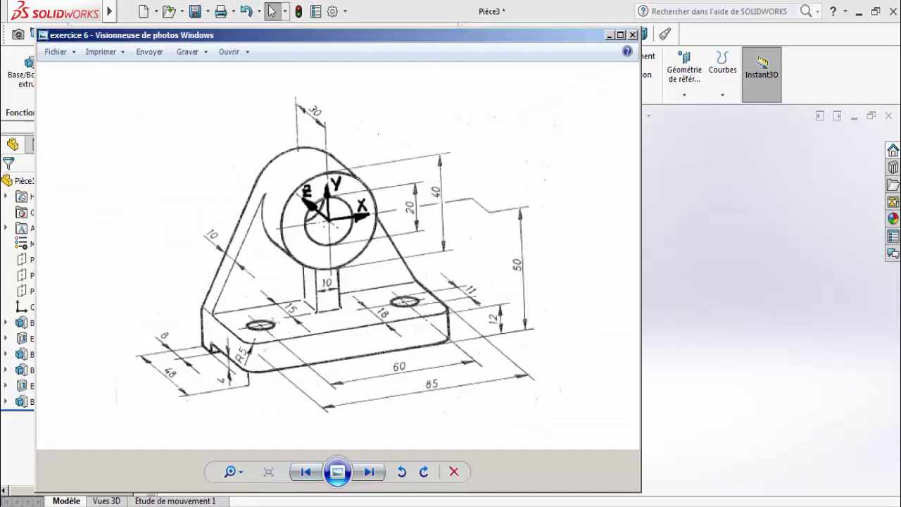
key("alt+Tab")
left_click(493, 383)
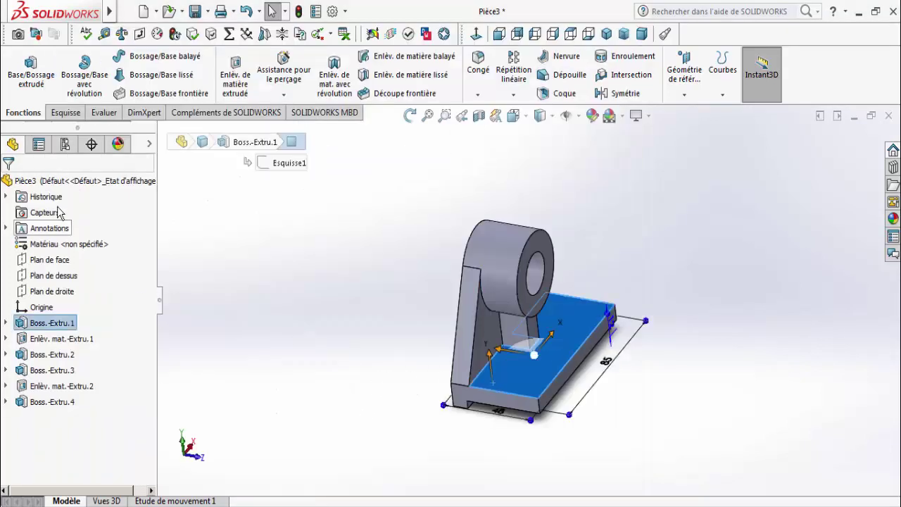
left_click(66, 113)
Step: Start a sketch on the base top face, viewed normal, with a vertical construction line from the origin
left_click(22, 70)
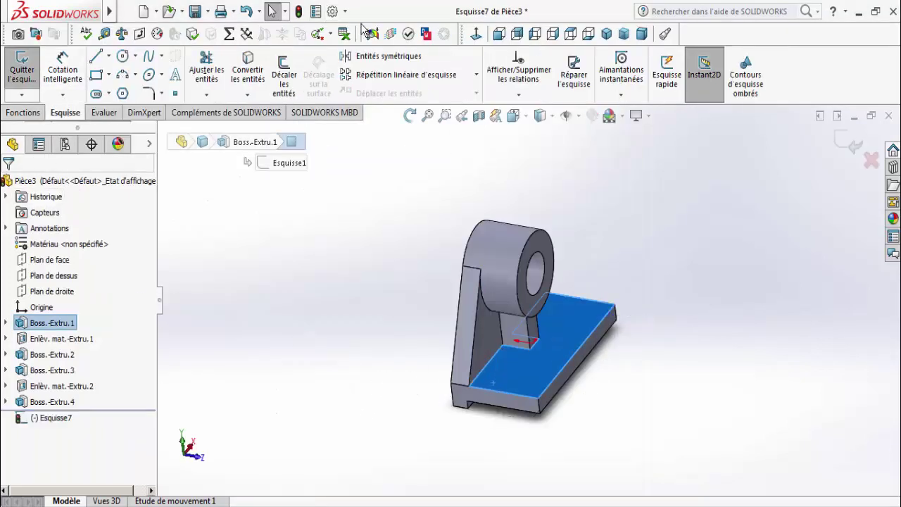
left_click(477, 34)
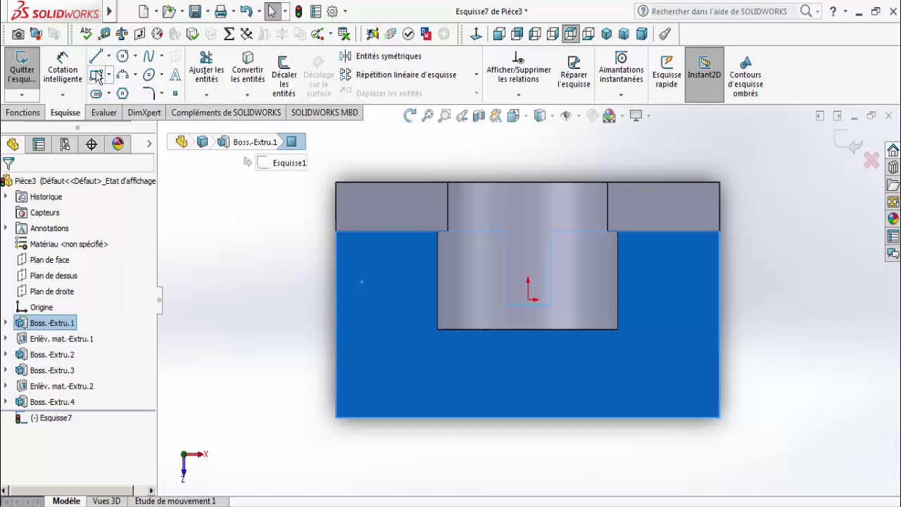
left_click(108, 56)
left_click(141, 88)
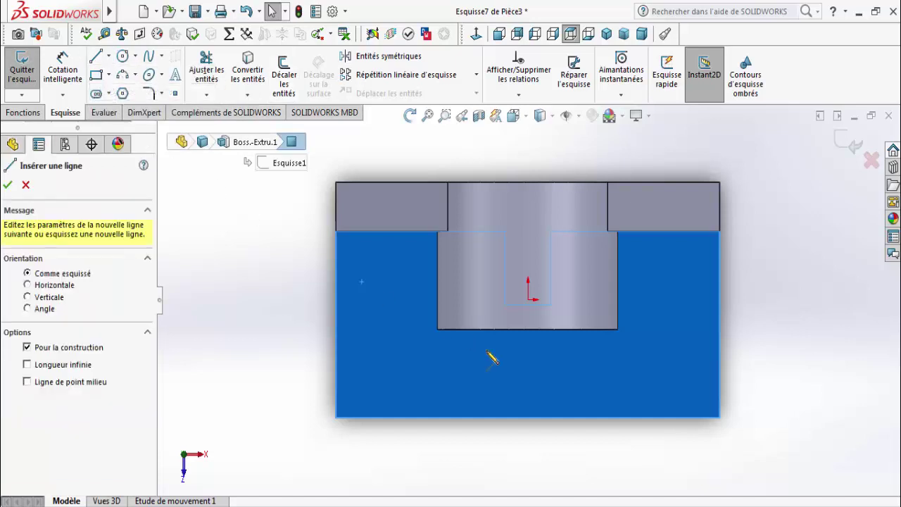
left_click(528, 302)
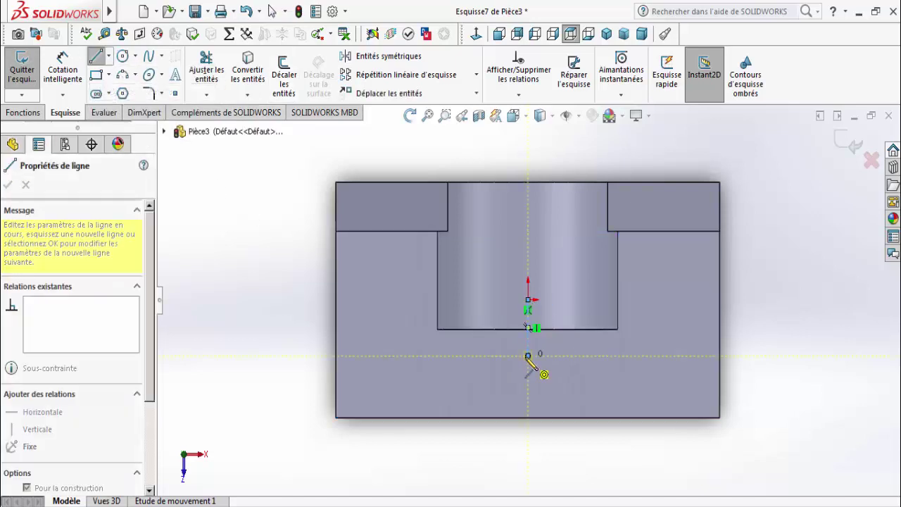
right_click(528, 355)
left_click(538, 368)
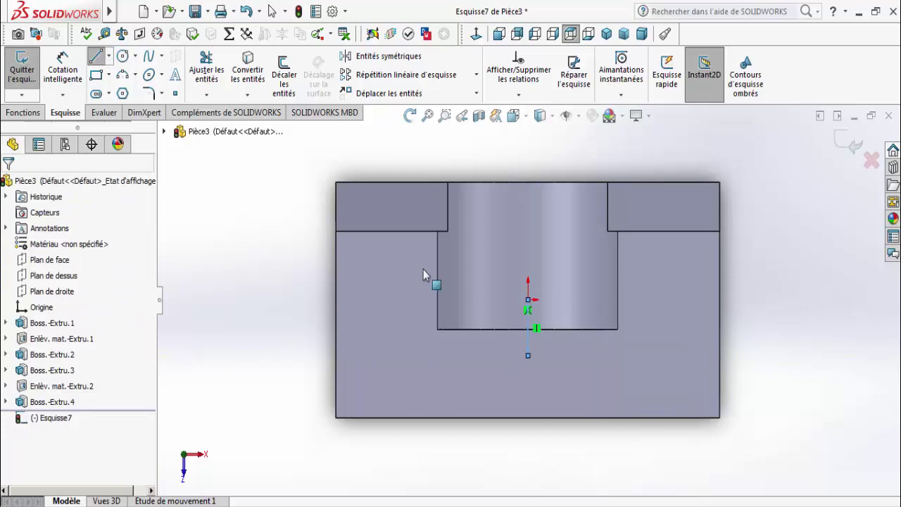
Step: Draw a circle near the base's right corner and bring up the exercise reference drawing
left_click(124, 56)
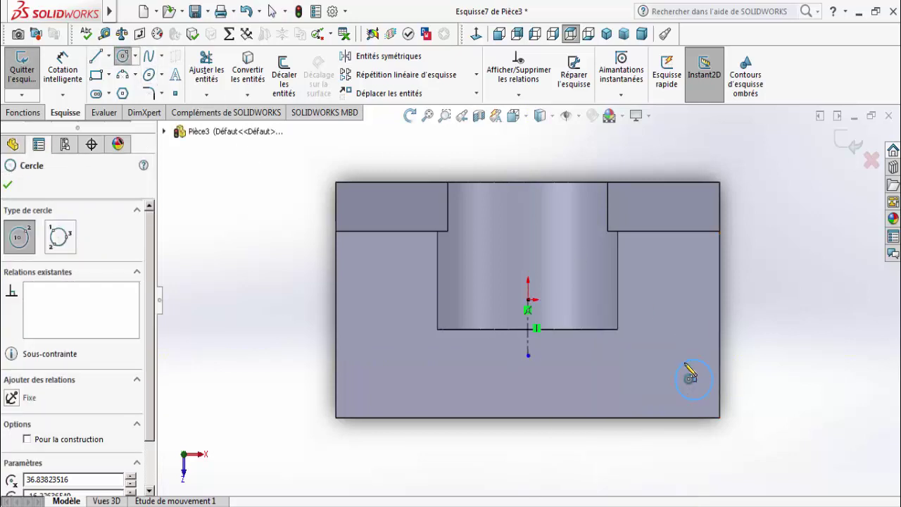
right_click(687, 367)
left_click(714, 373)
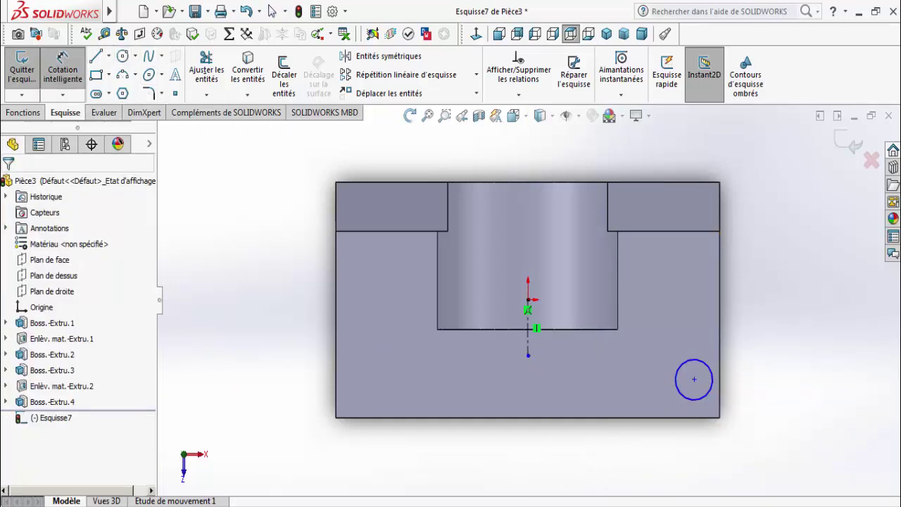
key("alt+Tab")
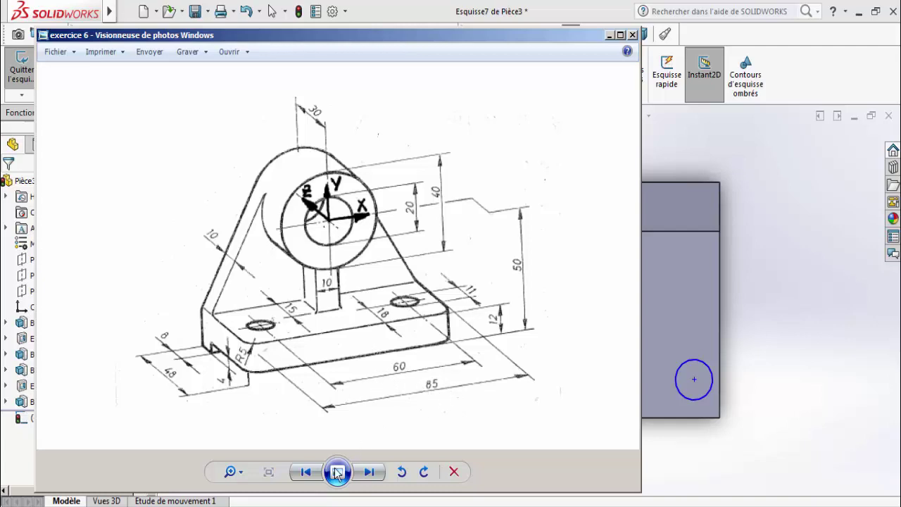
Step: Dimension the hole circle's diameter to 11 mm
left_click(648, 373)
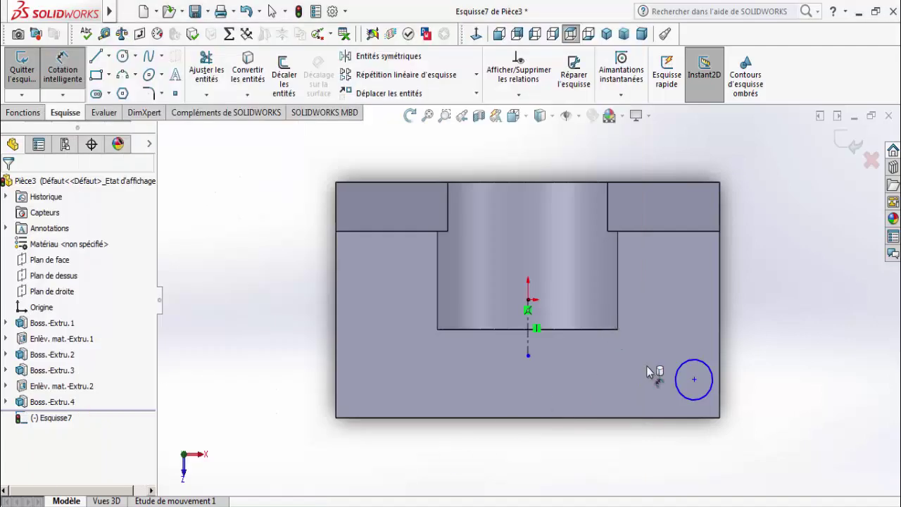
left_click(692, 396)
left_click(663, 353)
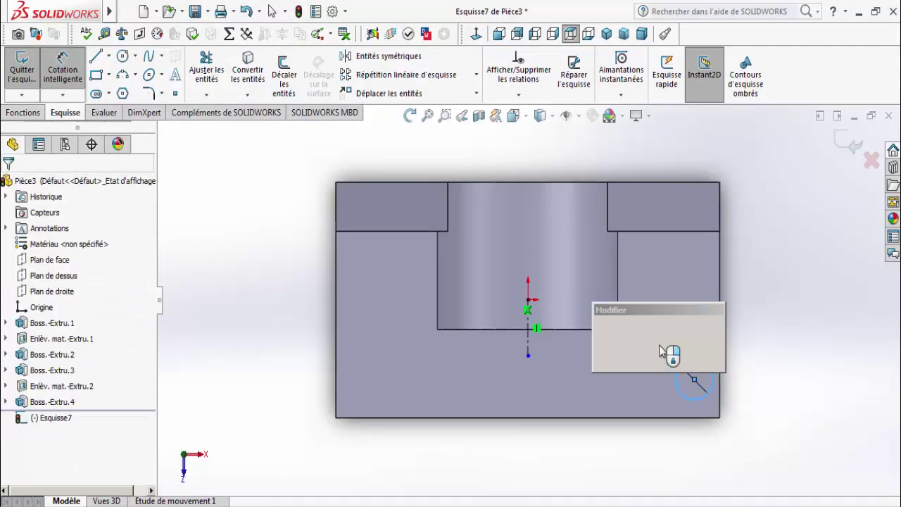
type("11")
key("Return")
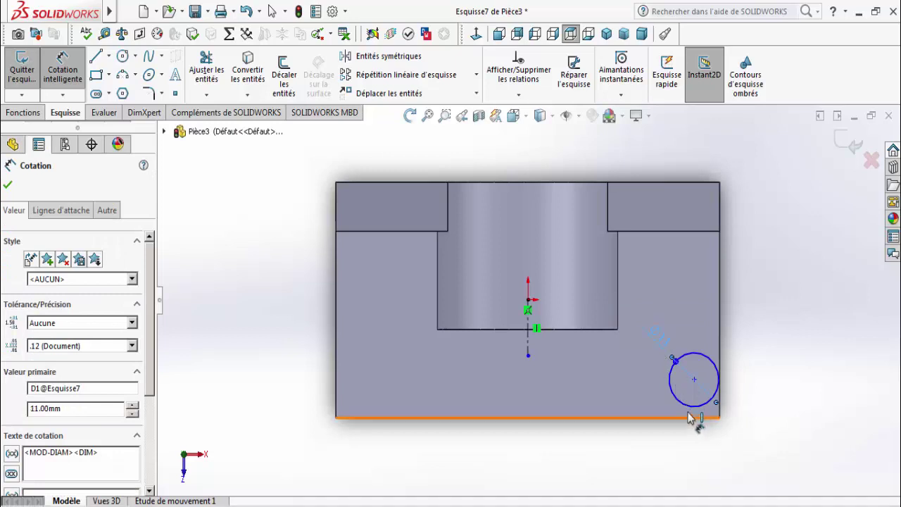
Step: Dimension the hole 11 mm from the base's bottom edge, cancelling a redundant diameter dimension
left_click(687, 412)
left_click(665, 417)
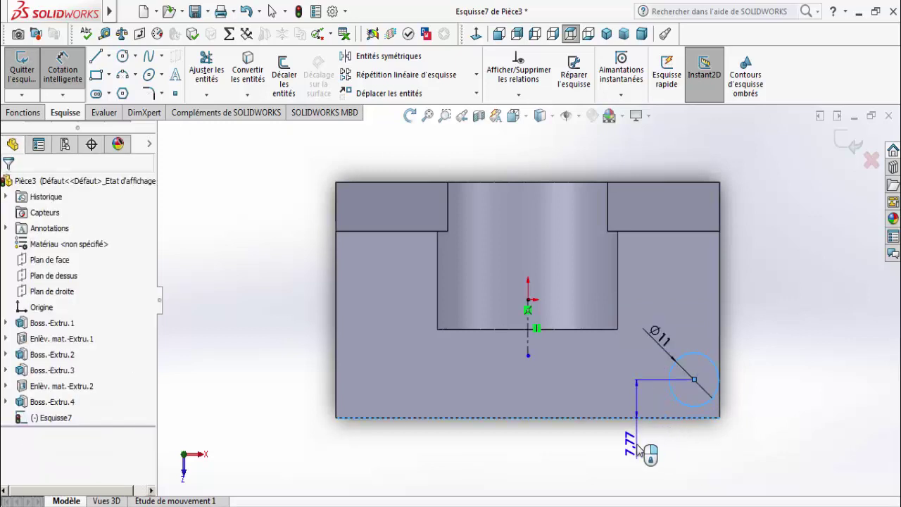
left_click(637, 450)
type("11")
key("Return")
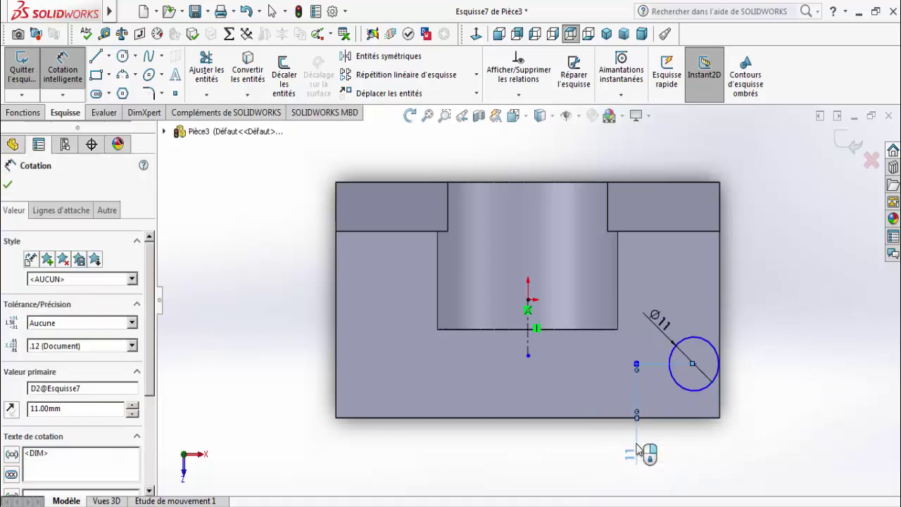
left_click(686, 387)
left_click(675, 444)
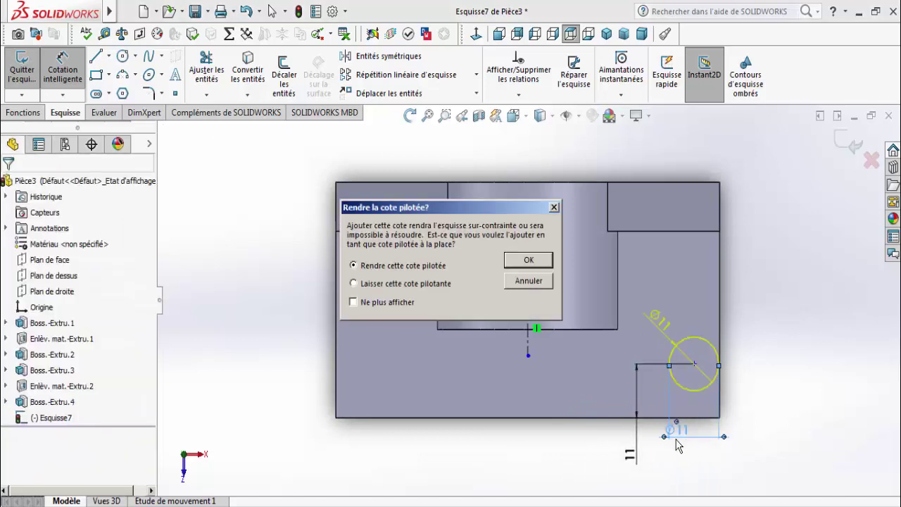
key("Escape")
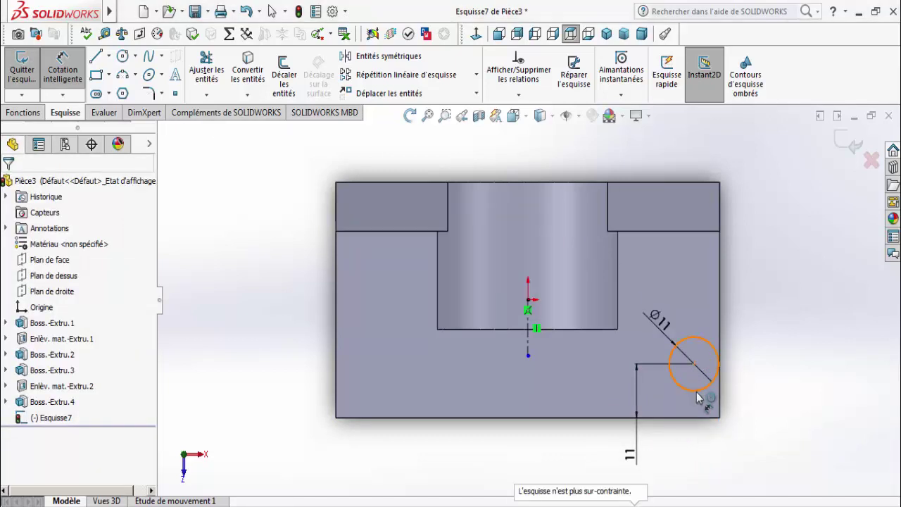
Step: Dimension the hole's distance to the base's right edge as 85-60
left_click(697, 397)
left_click(708, 412)
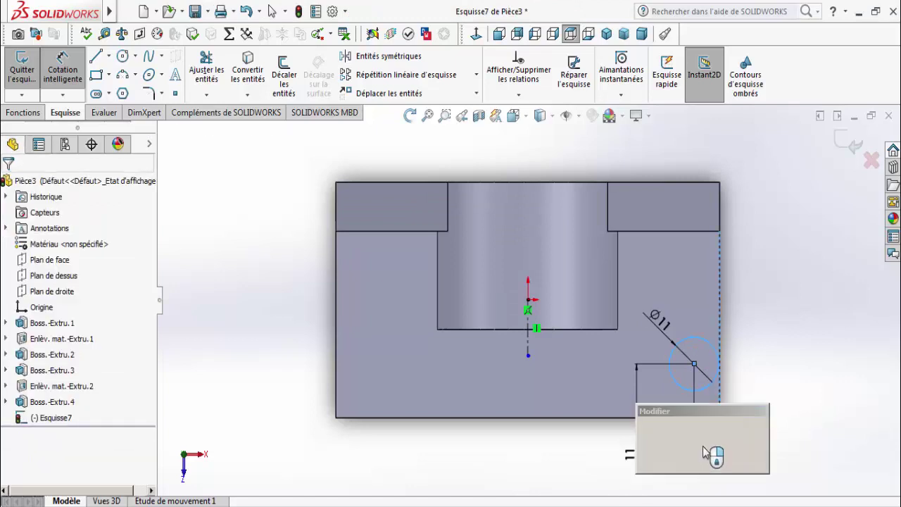
key("alt+Tab")
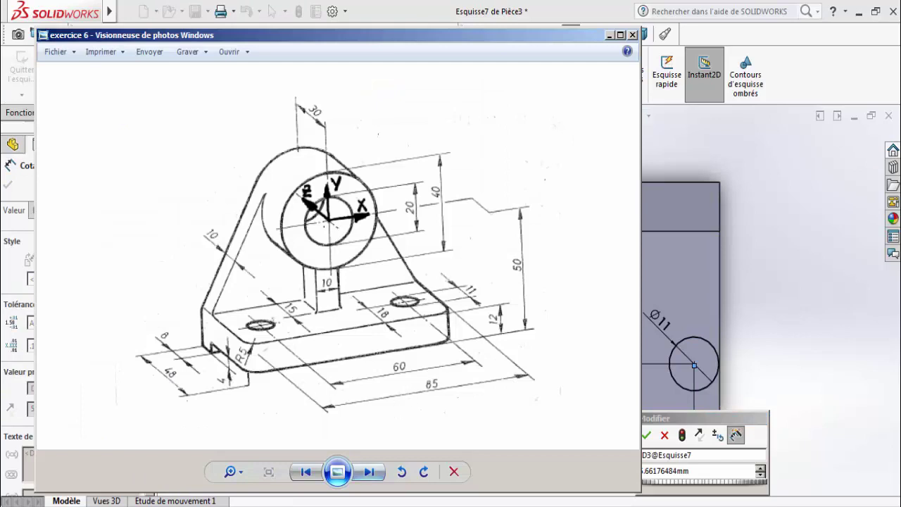
key("alt+Tab")
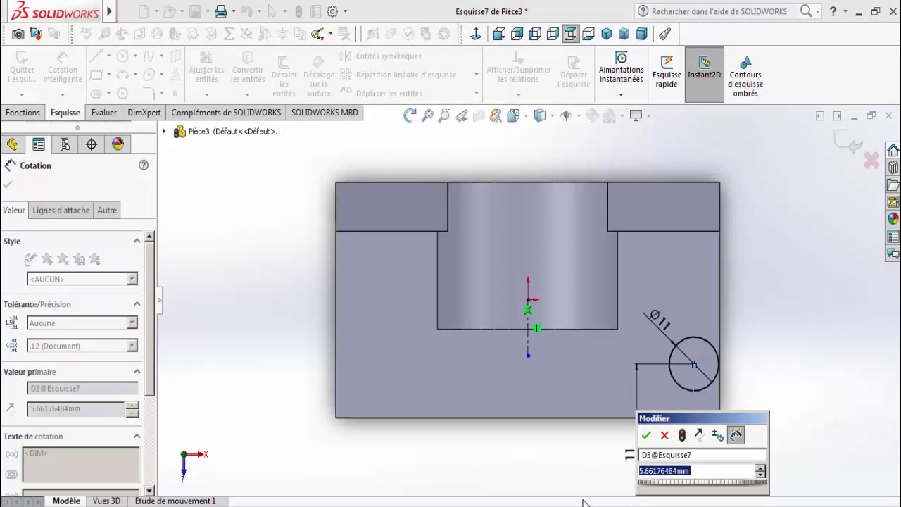
type("85-6 ")
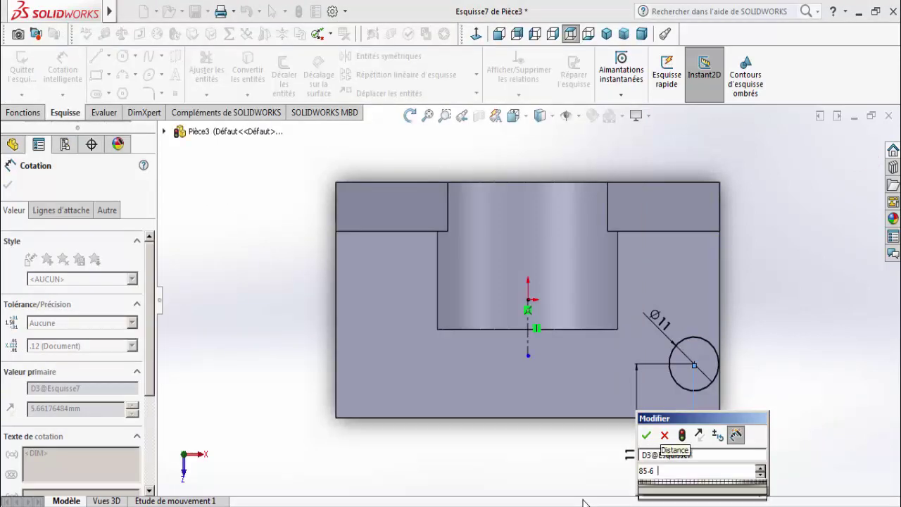
type("0")
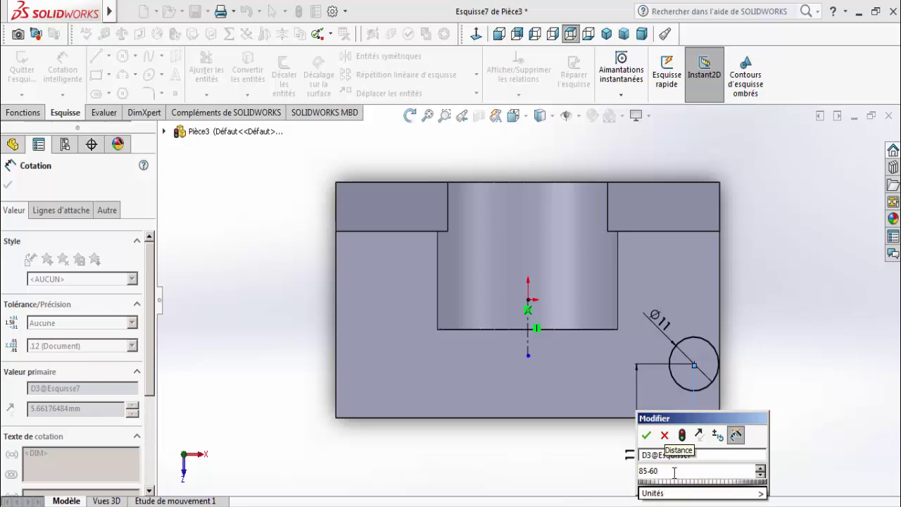
key("Return")
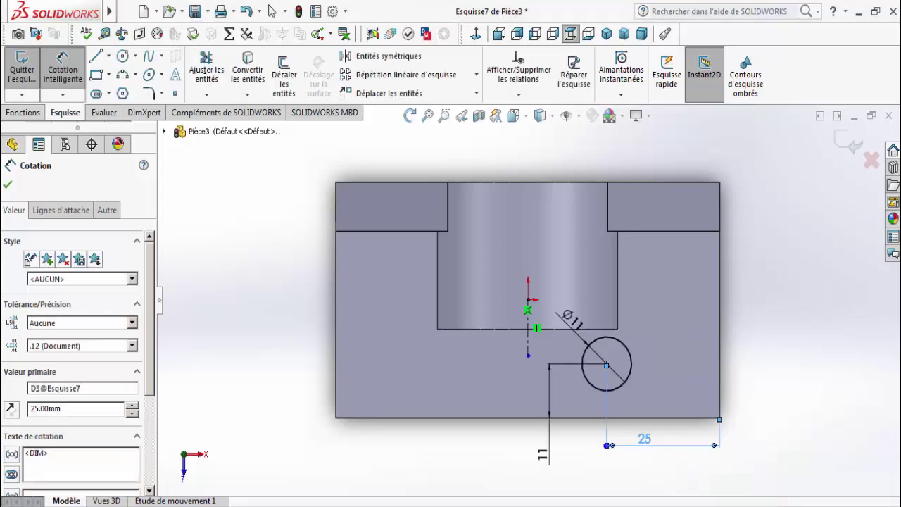
Step: Change the horizontal hole offset to 25/2 (12.50 mm) and the vertical offset to 12 mm
double_click(644, 438)
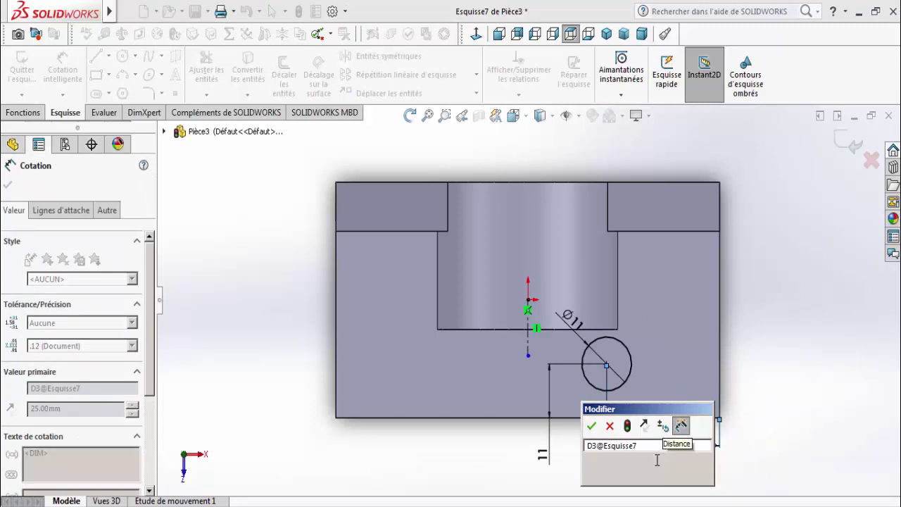
type("/2")
key("Return")
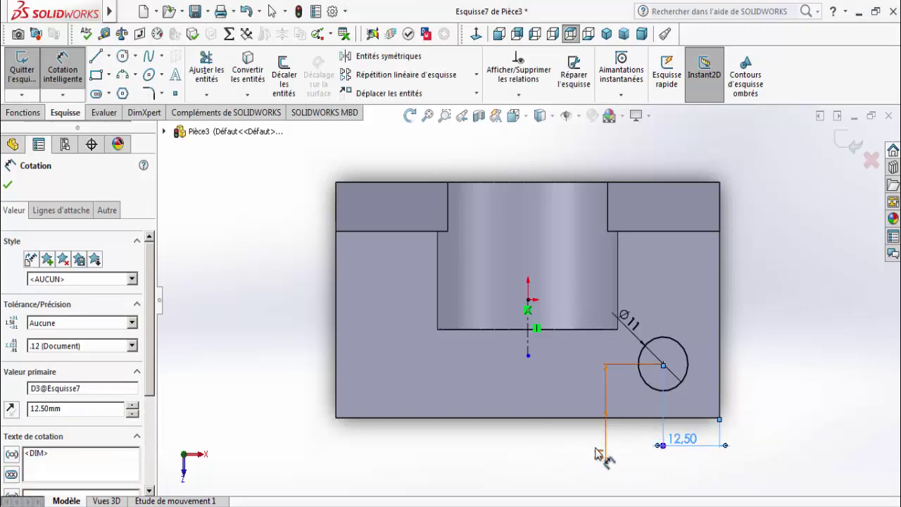
double_click(598, 454)
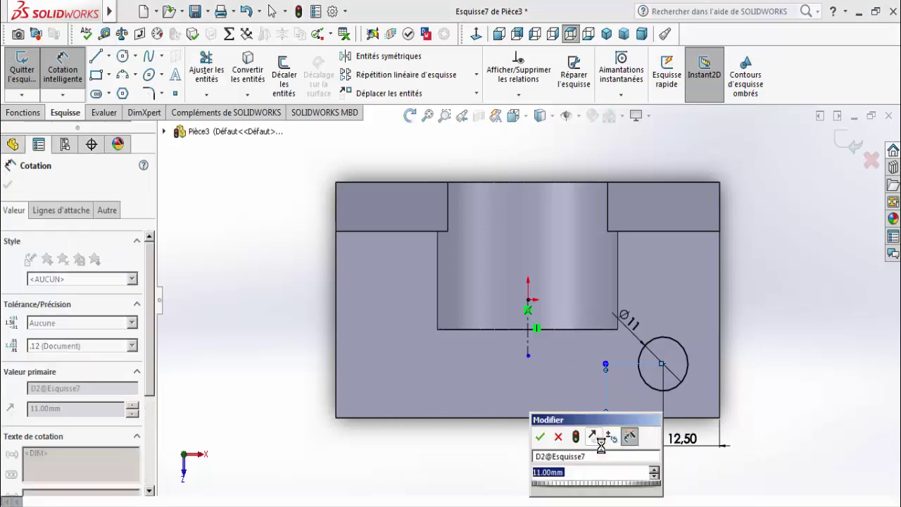
type("12")
key("Return")
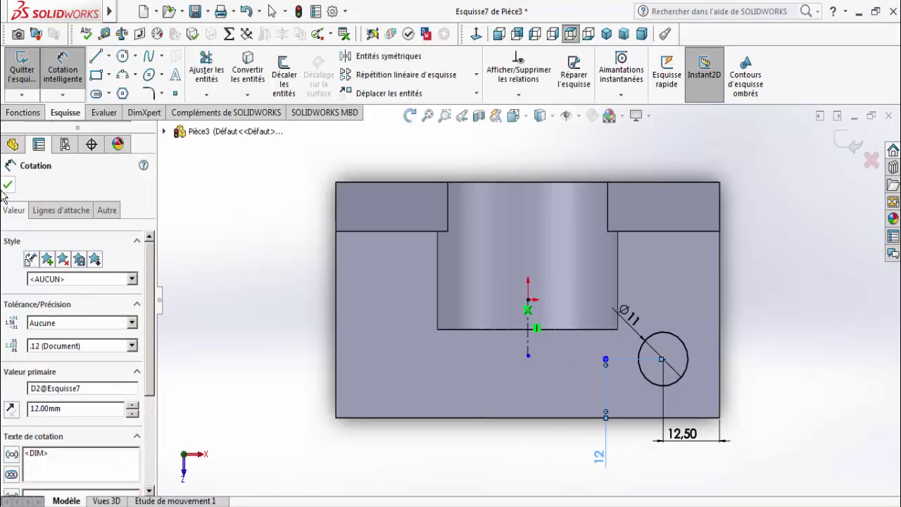
left_click(7, 184)
Step: Mirror the hole circle to the left side about the vertical centre line
left_click(679, 344)
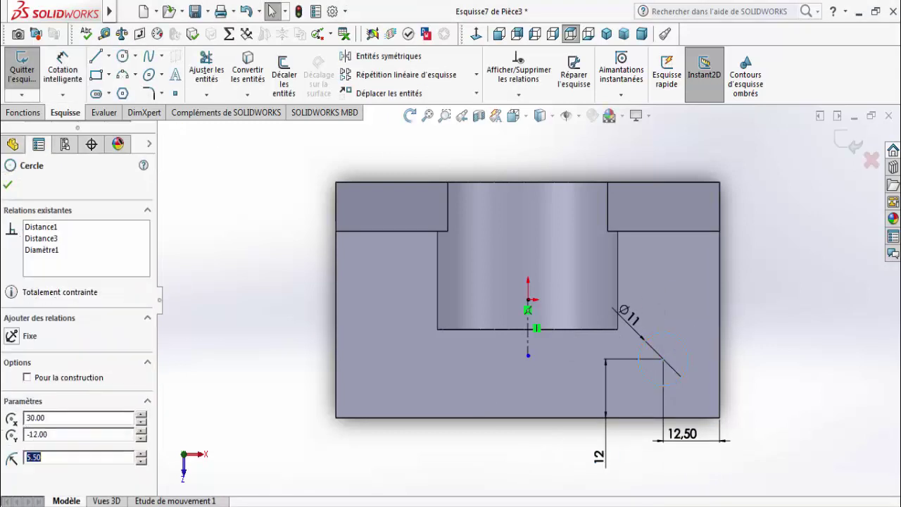
left_click(384, 56)
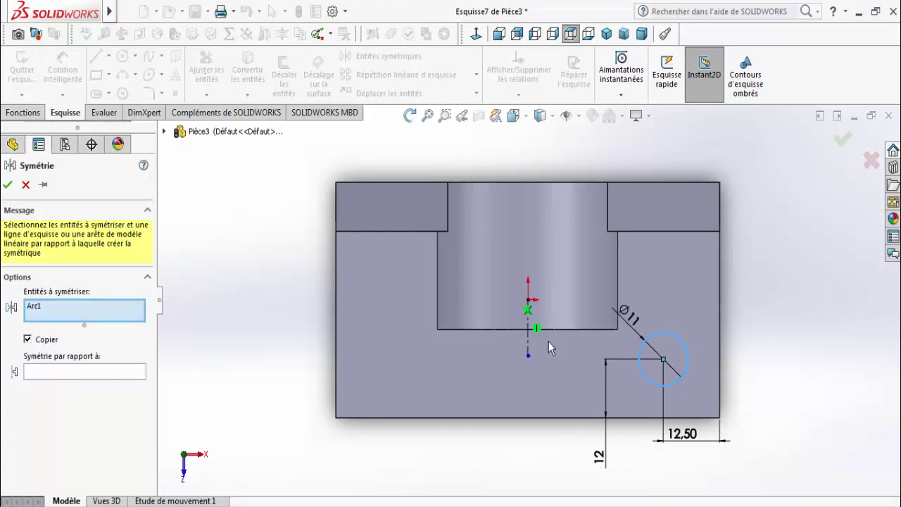
left_click(98, 372)
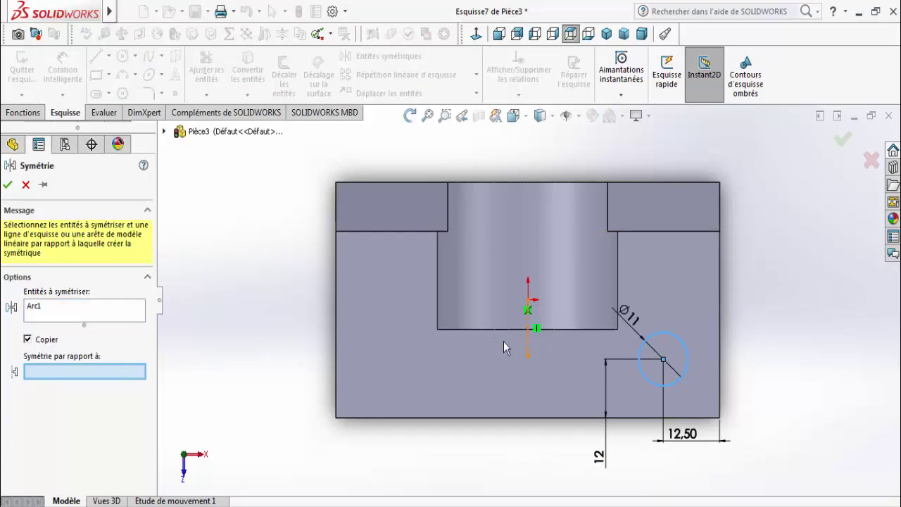
left_click(529, 350)
left_click(7, 184)
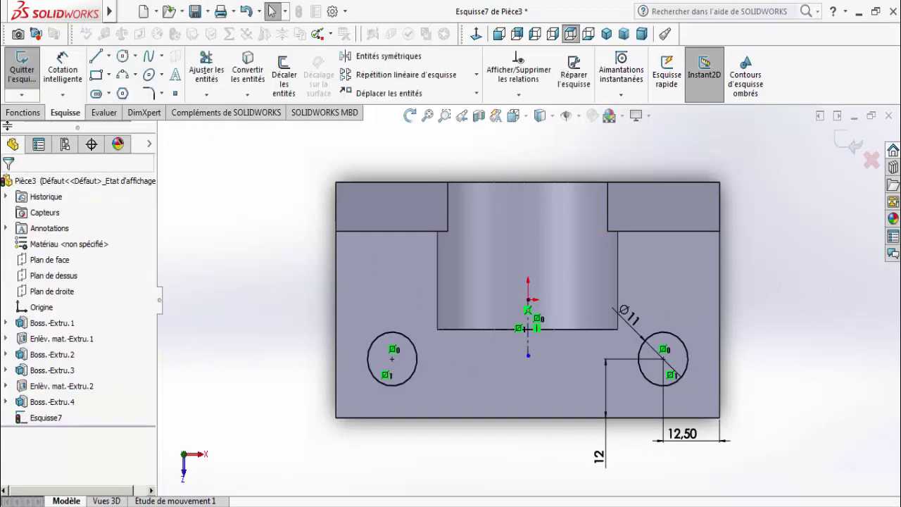
Step: Cut both Ø11 holes through all of the base with an extruded cut
left_click(23, 113)
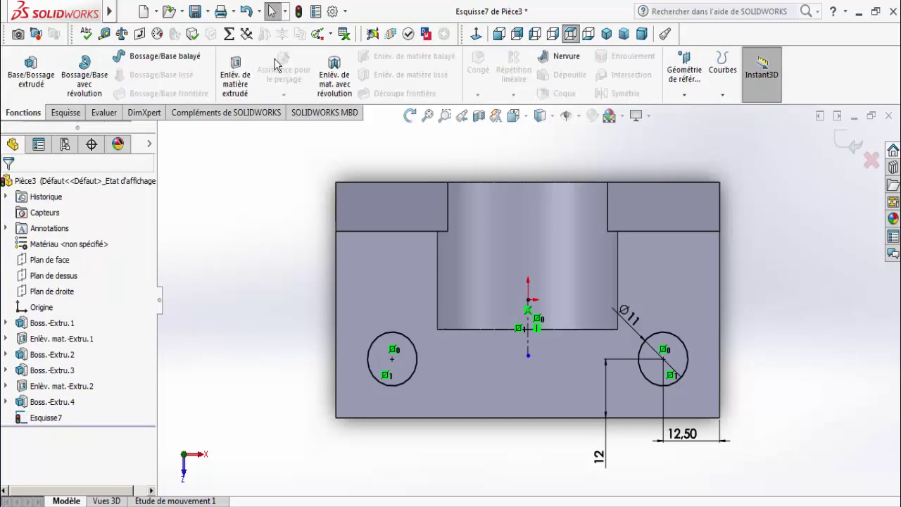
left_click(242, 78)
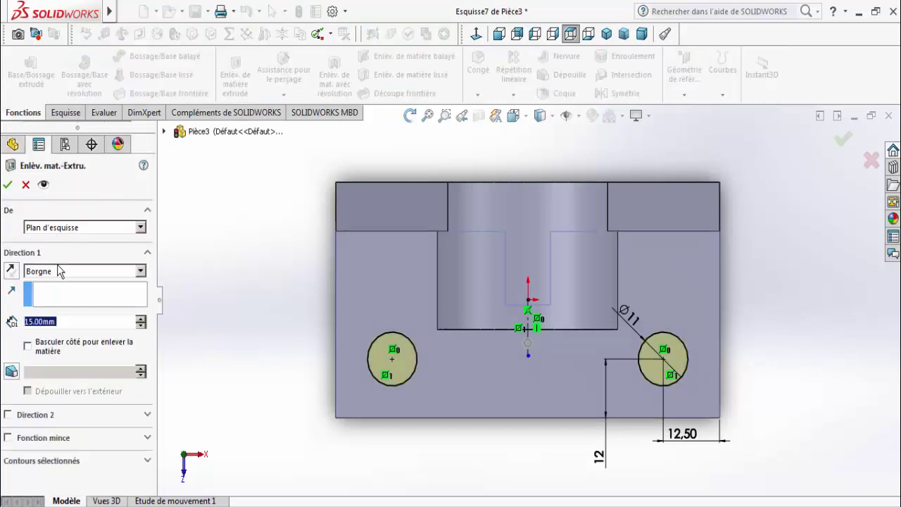
left_click(60, 271)
left_click(54, 291)
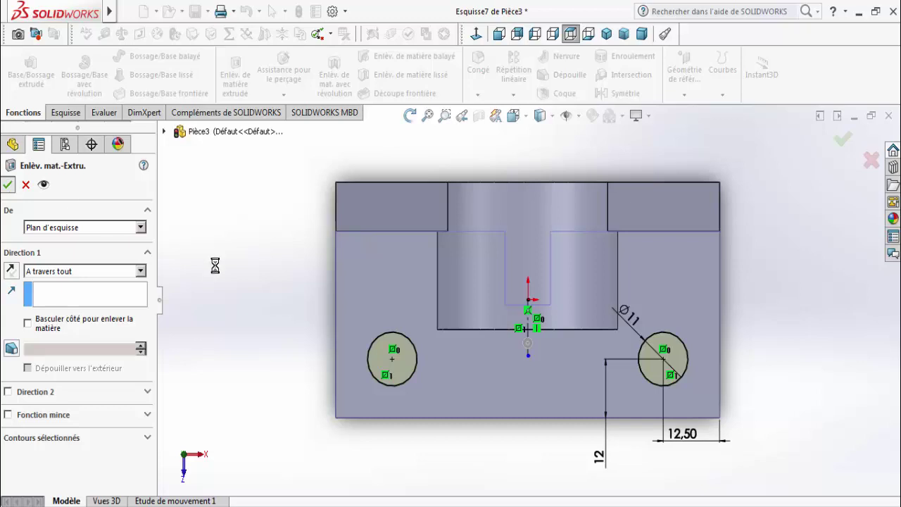
left_click(410, 115)
Step: Orbit the part to a three-quarter view and check the reference exercise drawing
left_click_drag(237, 314, 295, 256)
scroll(307, 227, "up", 3)
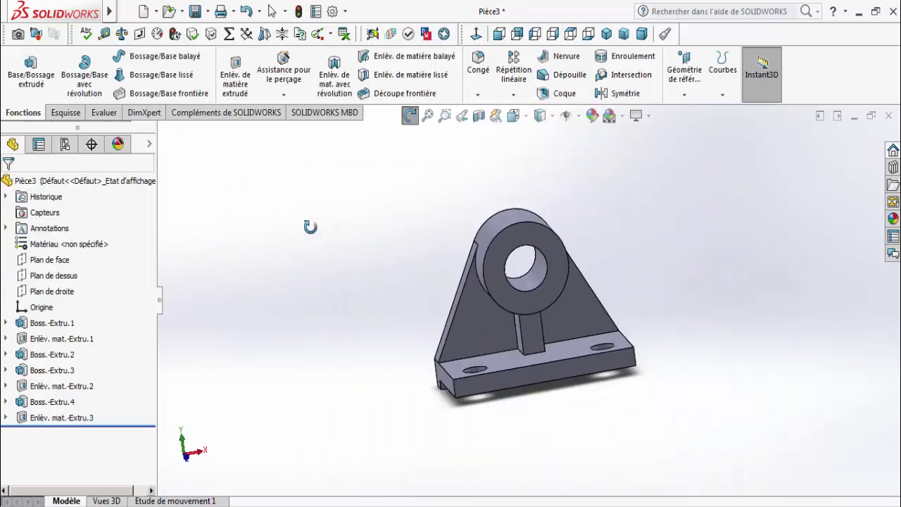
left_click(409, 114)
key("alt+Tab")
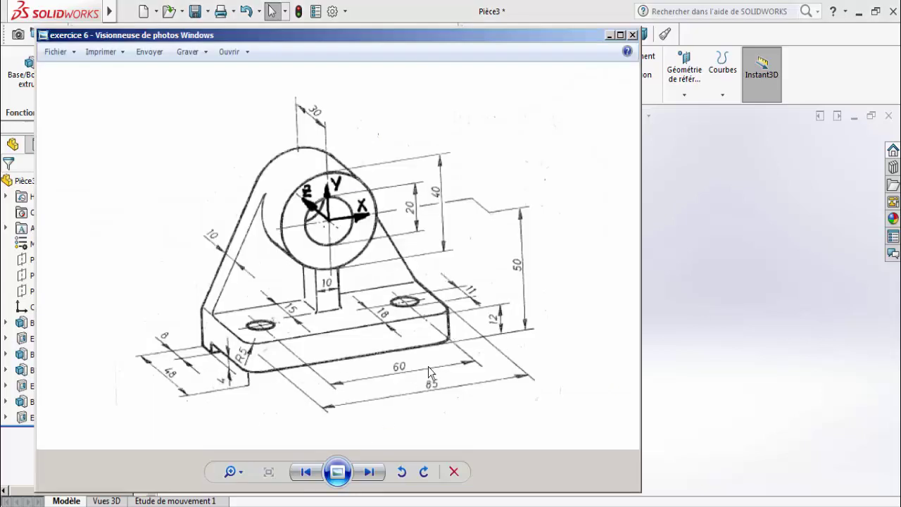
key("alt+Tab")
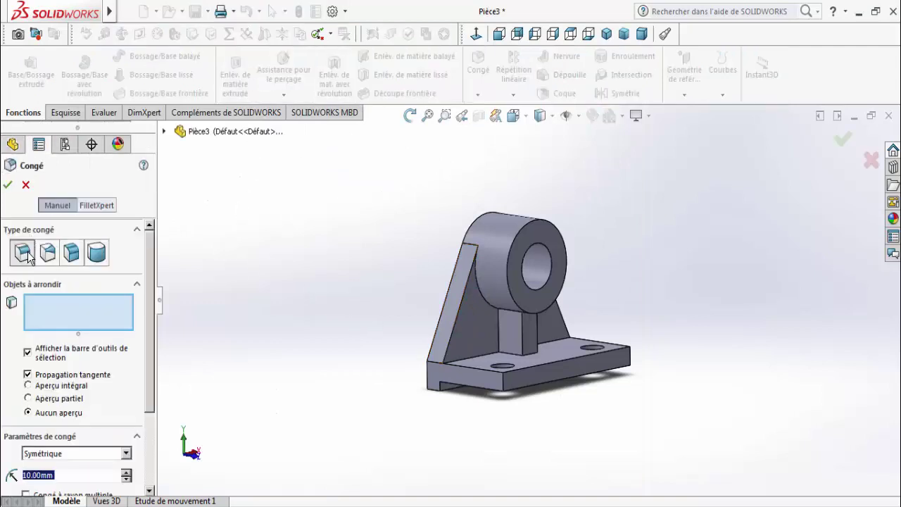
Step: Fillet the front-left and front-right vertical base corners with a 5 mm radius
type("5")
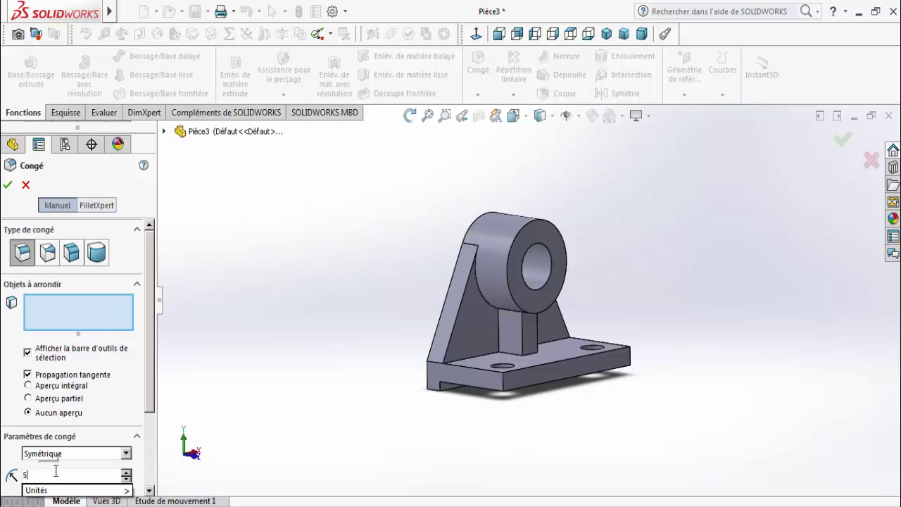
key("Return")
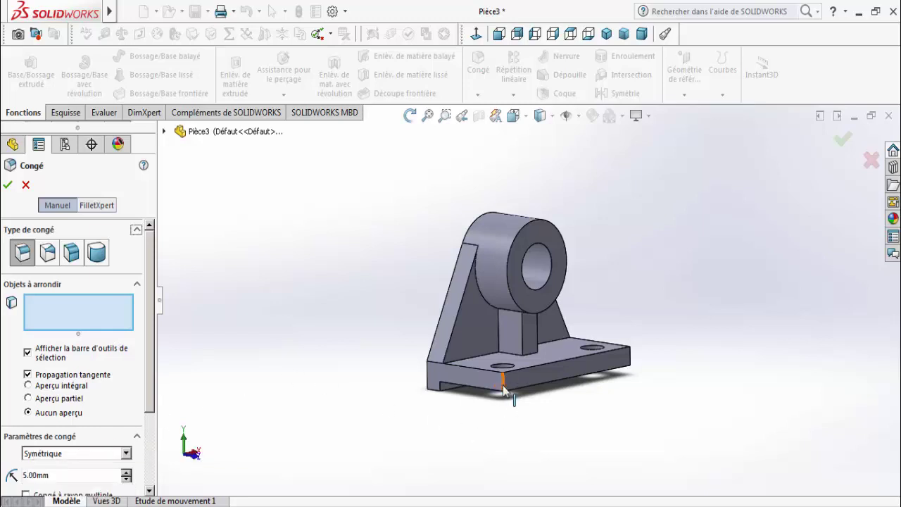
left_click(503, 385)
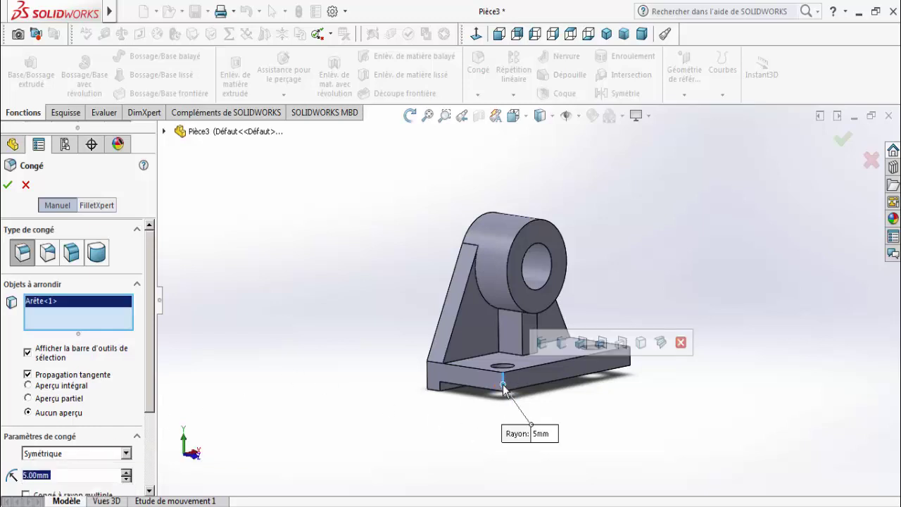
left_click(630, 365)
left_click(7, 186)
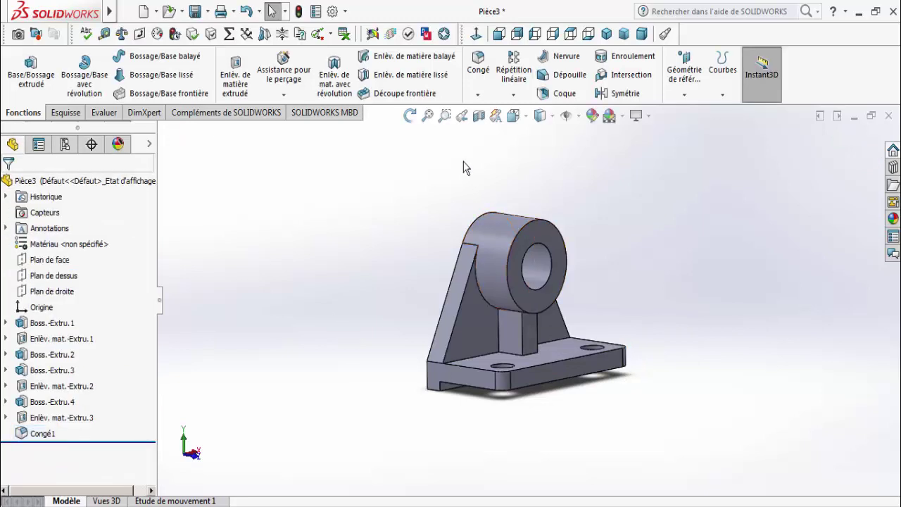
left_click(408, 115)
left_click_drag(388, 203, 398, 223)
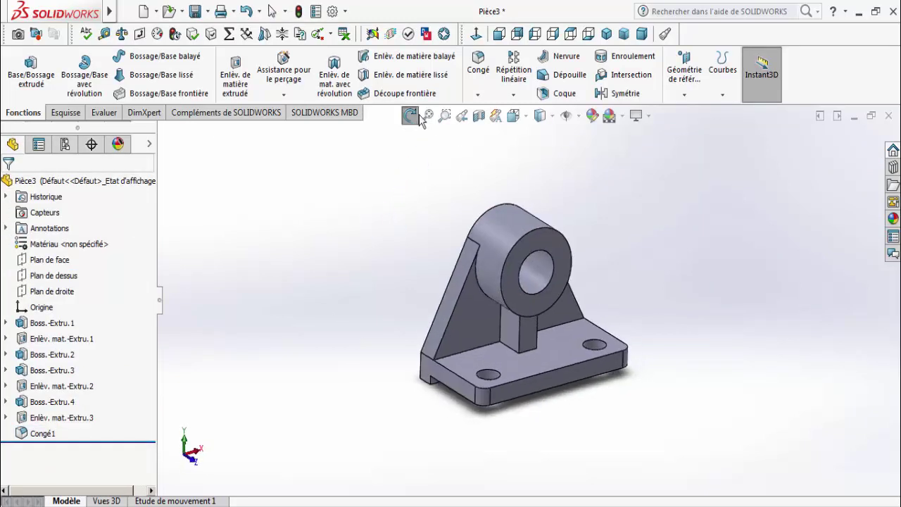
left_click(105, 34)
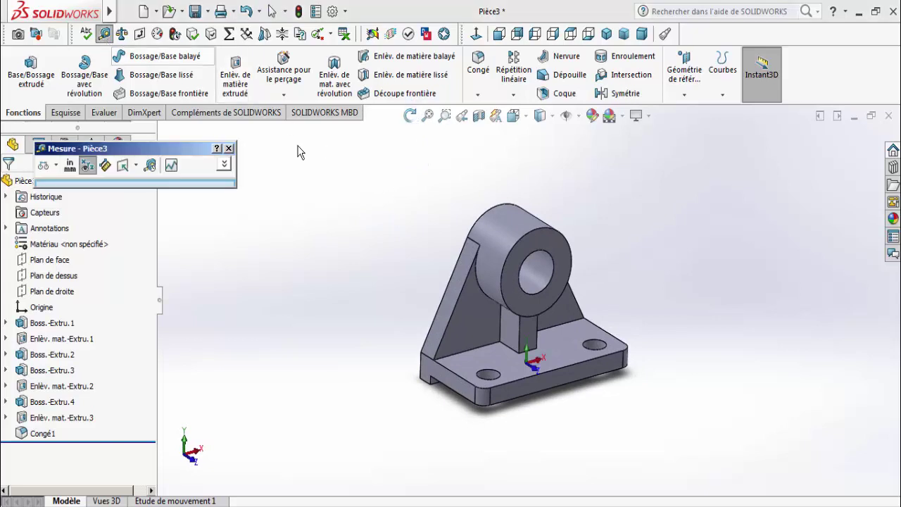
left_click(495, 375)
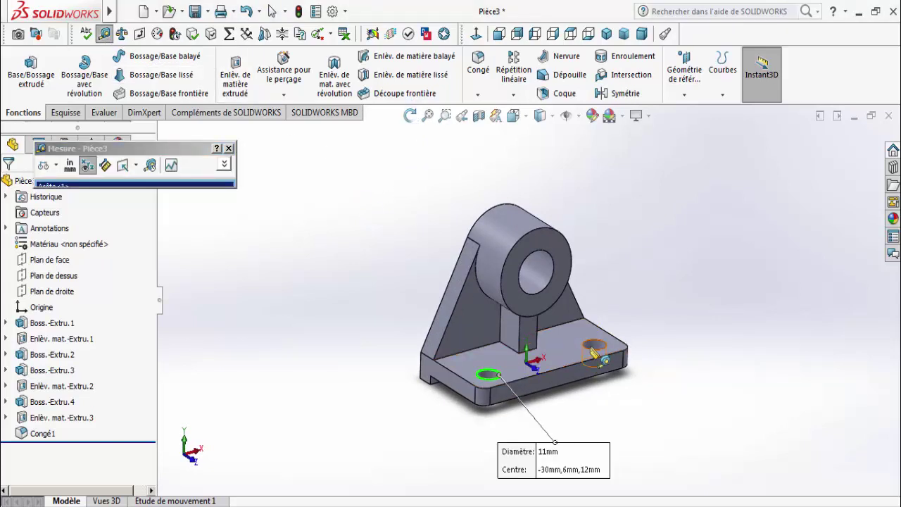
left_click(592, 350)
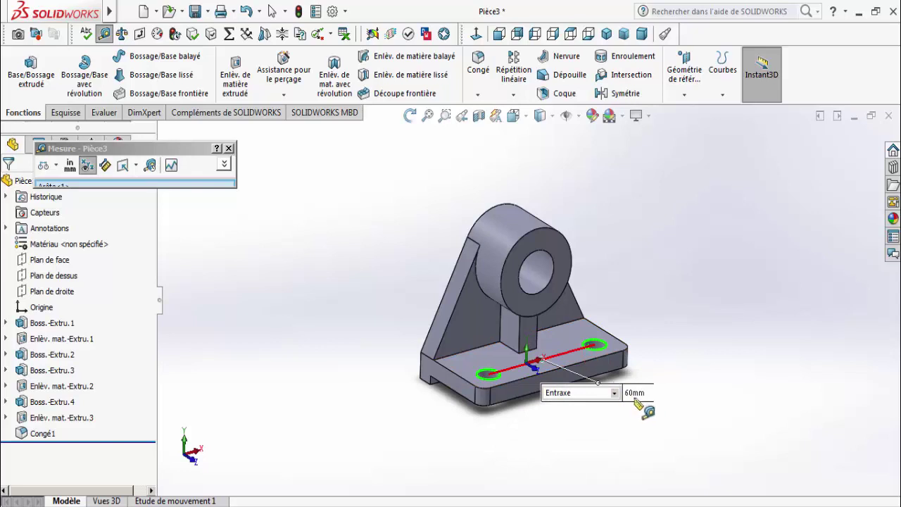
left_click(228, 148)
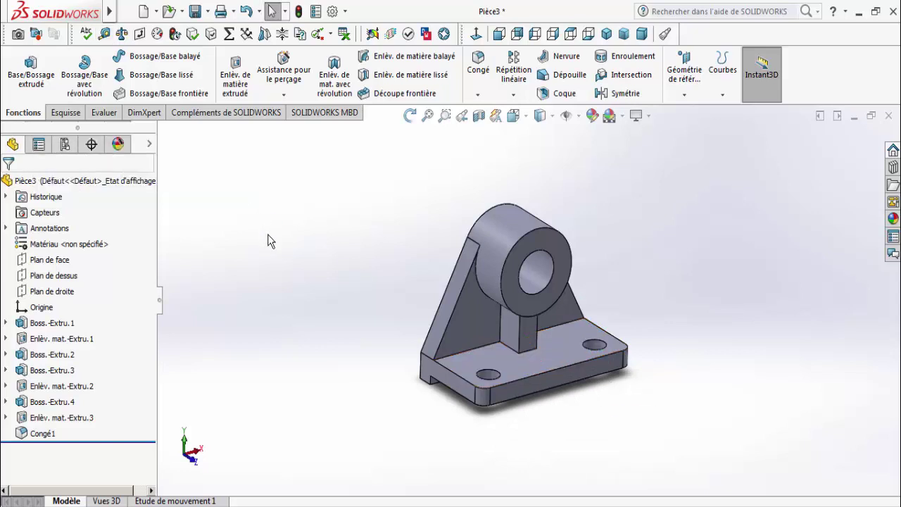